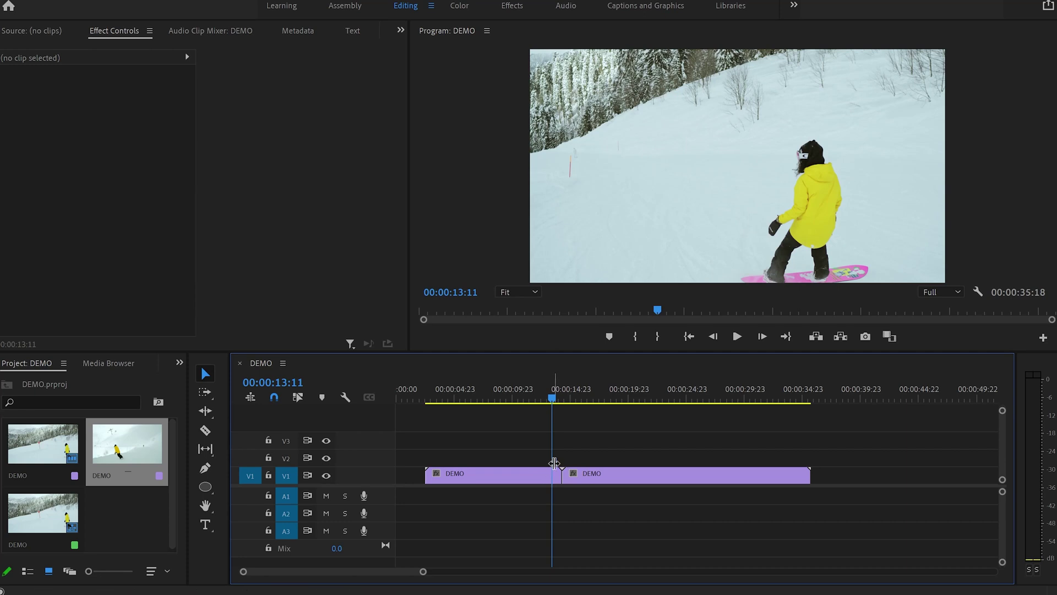
- Move the second snowboard clip onto V2 overlapping the first, and razor it at the V1 edit
{"action": "left_click", "coordinate": [606, 476]}
{"action": "left_click_drag", "start_coordinate": [608, 482], "coordinate": [562, 468]}
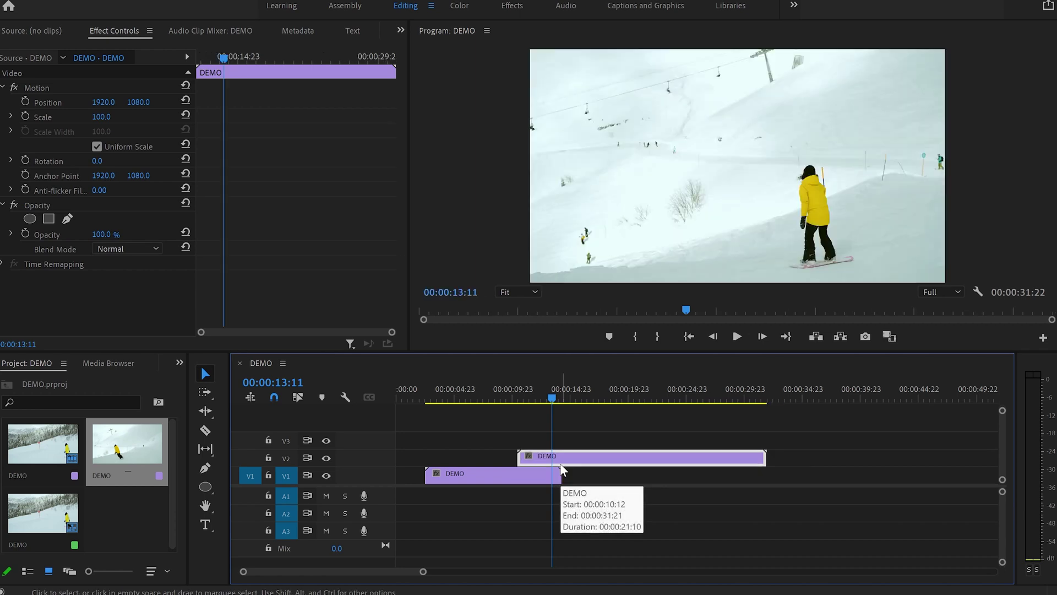
{"action": "key", "text": "c"}
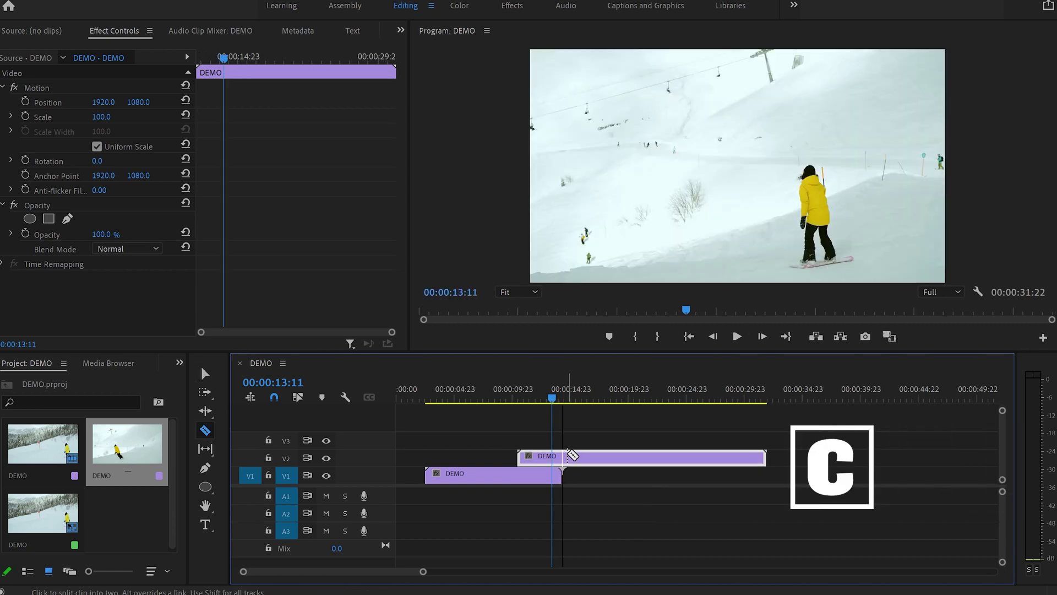
{"action": "left_click", "coordinate": [572, 454]}
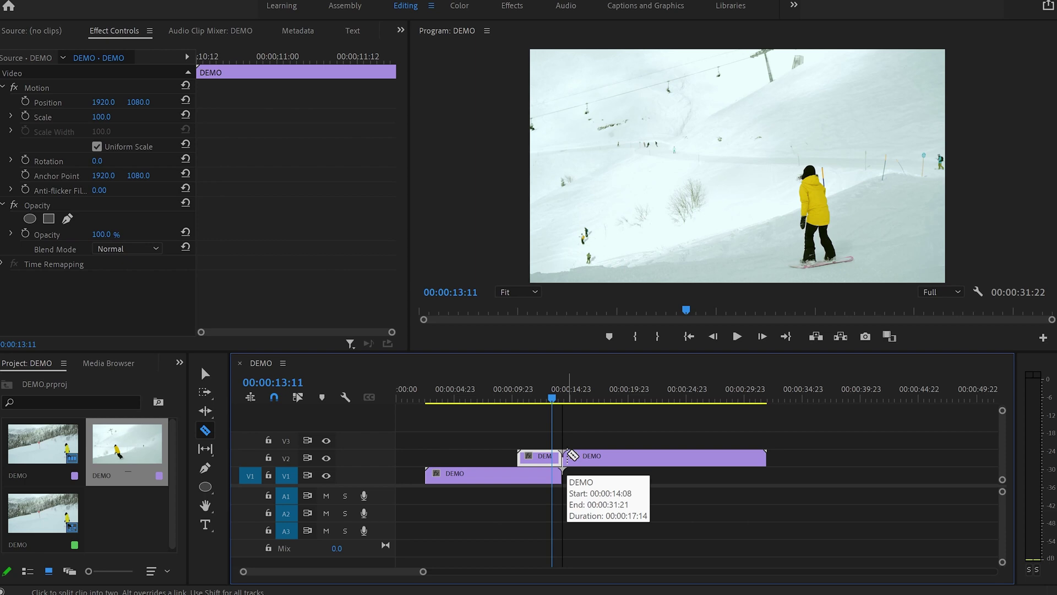
- Drop the later piece back onto V1, leaving a short V2 piece, with the playhead at the overlap's start
{"action": "key", "text": "v"}
{"action": "left_click", "coordinate": [590, 459]}
{"action": "left_click_drag", "start_coordinate": [606, 456], "coordinate": [607, 479]}
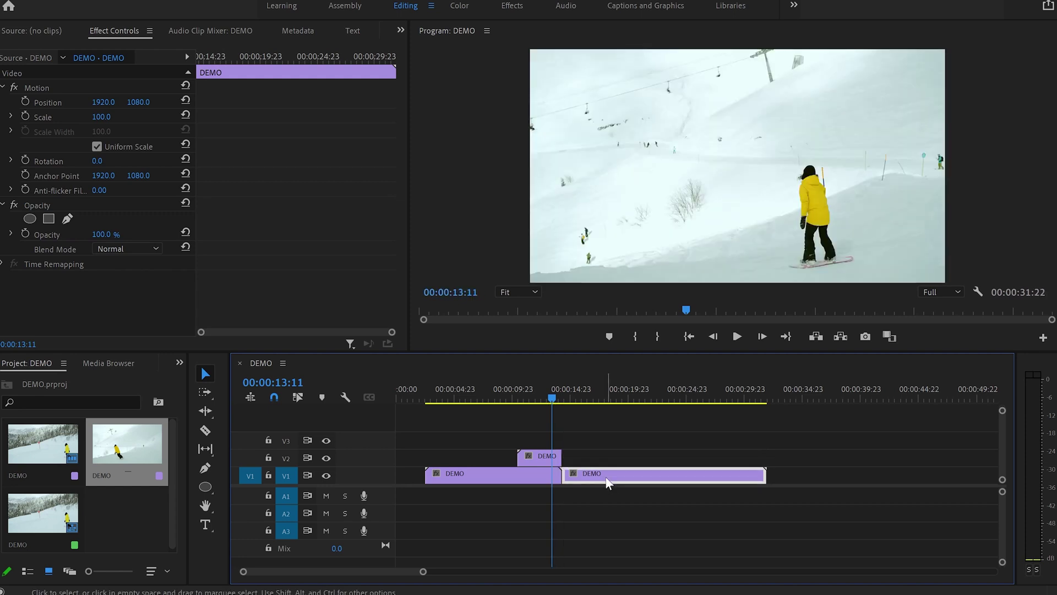
{"action": "left_click", "coordinate": [536, 459]}
{"action": "left_click_drag", "start_coordinate": [551, 399], "coordinate": [524, 402]}
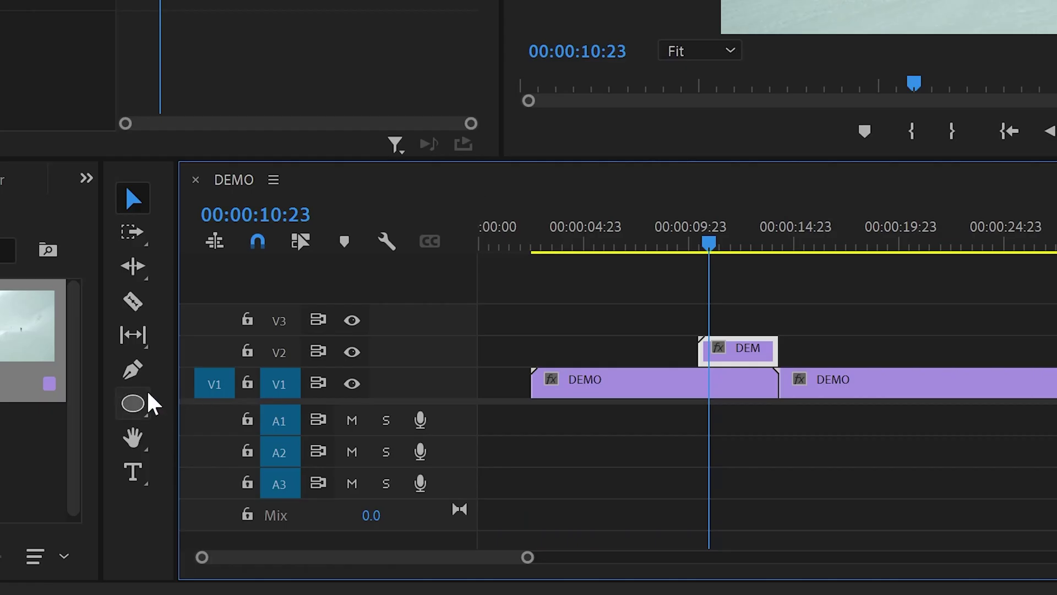
- Draw a circle over the video frame with the Ellipse tool
{"action": "left_click", "coordinate": [133, 403]}
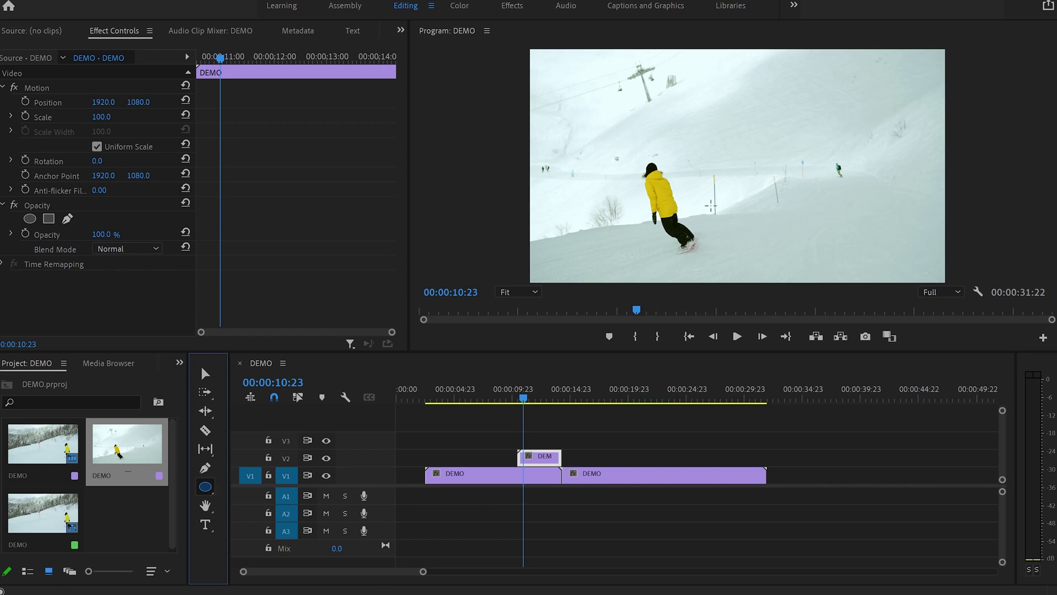
{"action": "left_click_drag", "start_coordinate": [809, 172], "coordinate": [846, 281]}
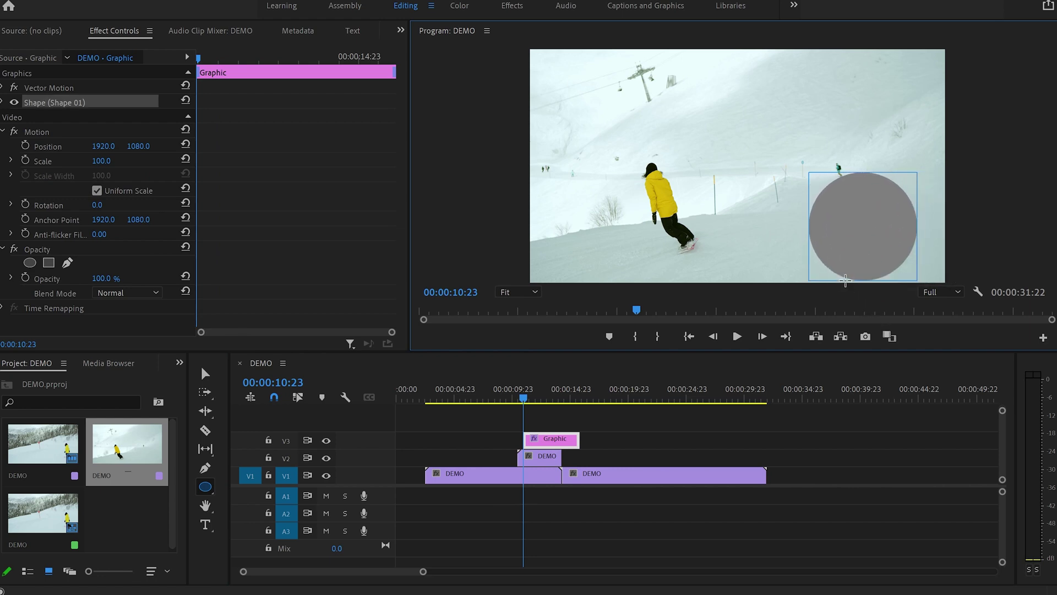
{"action": "key", "text": "v"}
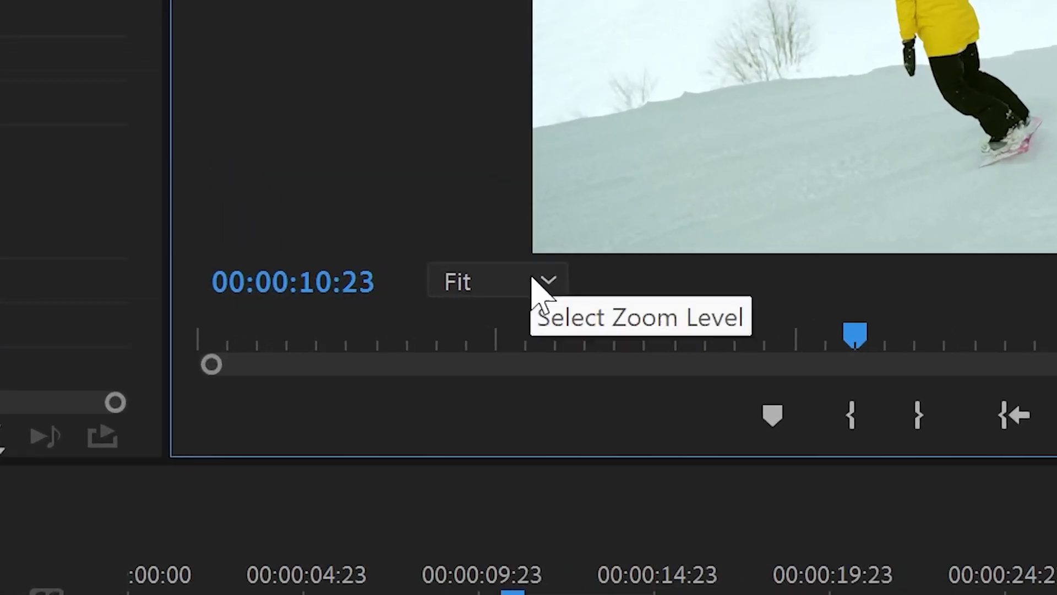
- At 50% monitor zoom, park the circle at the lower-right corner and align its Graphic clip with the overlap
{"action": "left_click", "coordinate": [542, 281]}
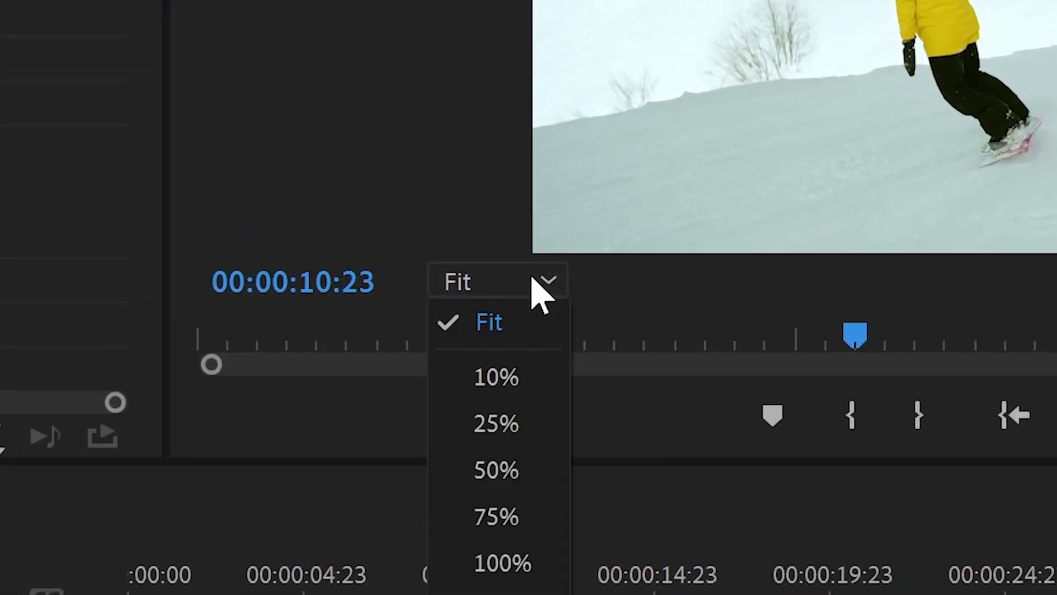
{"action": "left_click", "coordinate": [510, 468]}
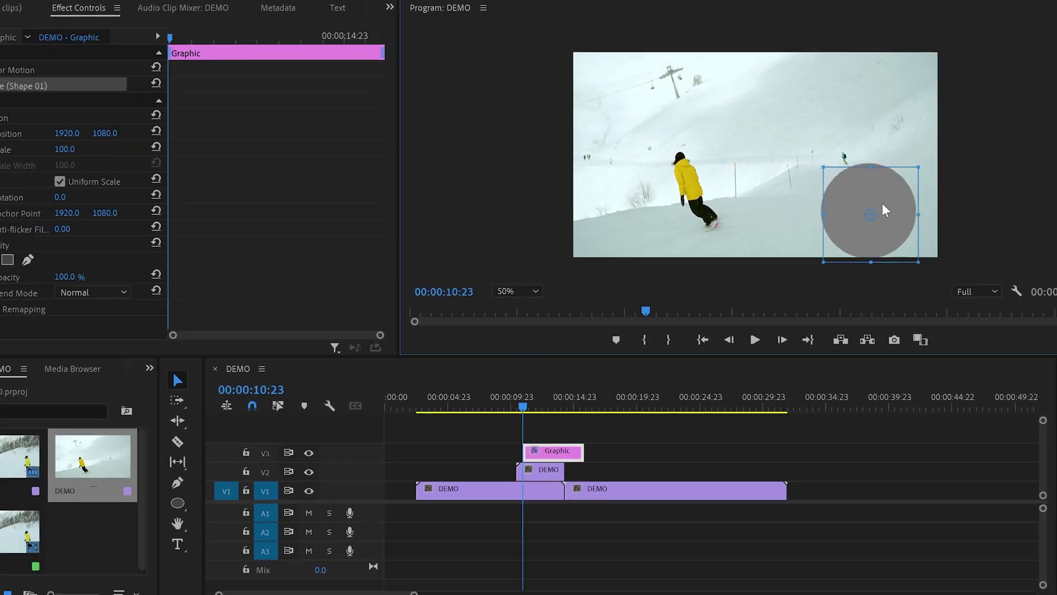
{"action": "left_click_drag", "start_coordinate": [882, 203], "coordinate": [963, 285]}
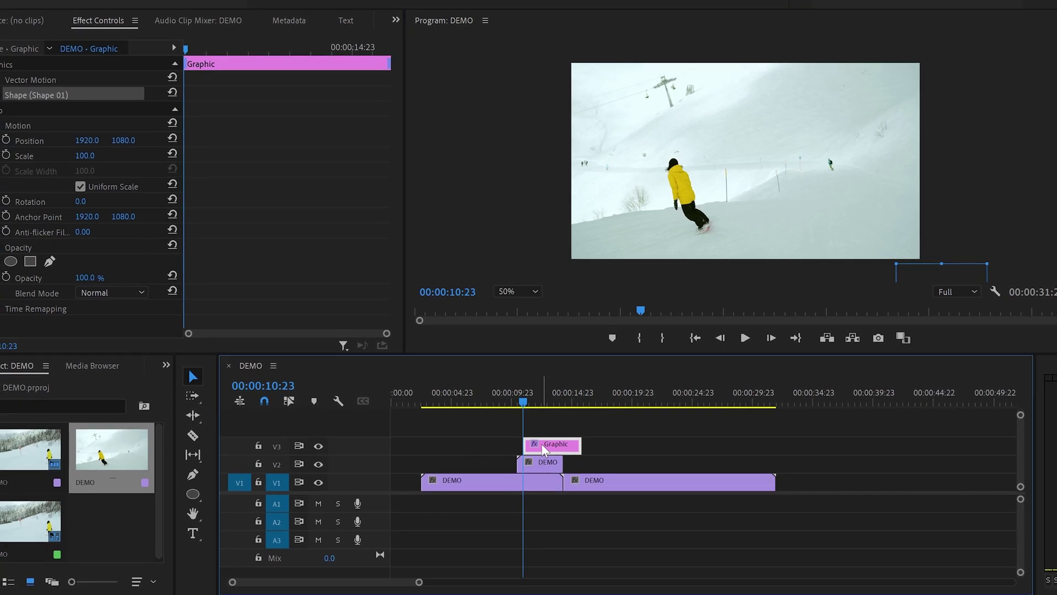
{"action": "mouse_move", "coordinate": [544, 441]}
{"action": "left_mouse_down"}
{"action": "mouse_move", "coordinate": [573, 443]}
{"action": "mouse_move", "coordinate": [561, 440]}
{"action": "left_mouse_up"}
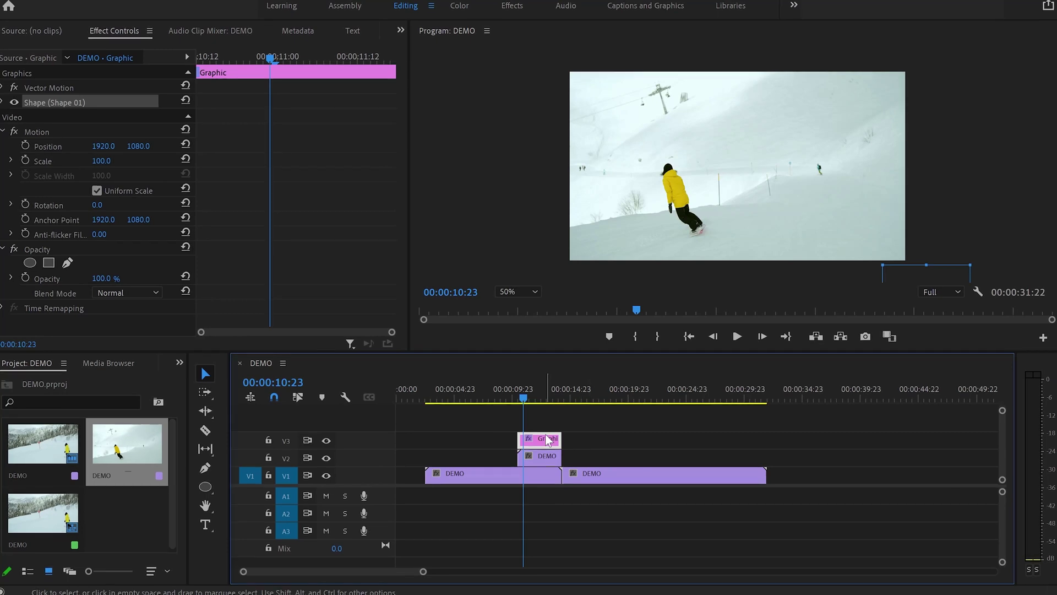
- Keyframe Position and Scale from 00:00:10:12 to 00:00:11:09 so the circle grows to fill the frame
{"action": "left_click", "coordinate": [3, 103]}
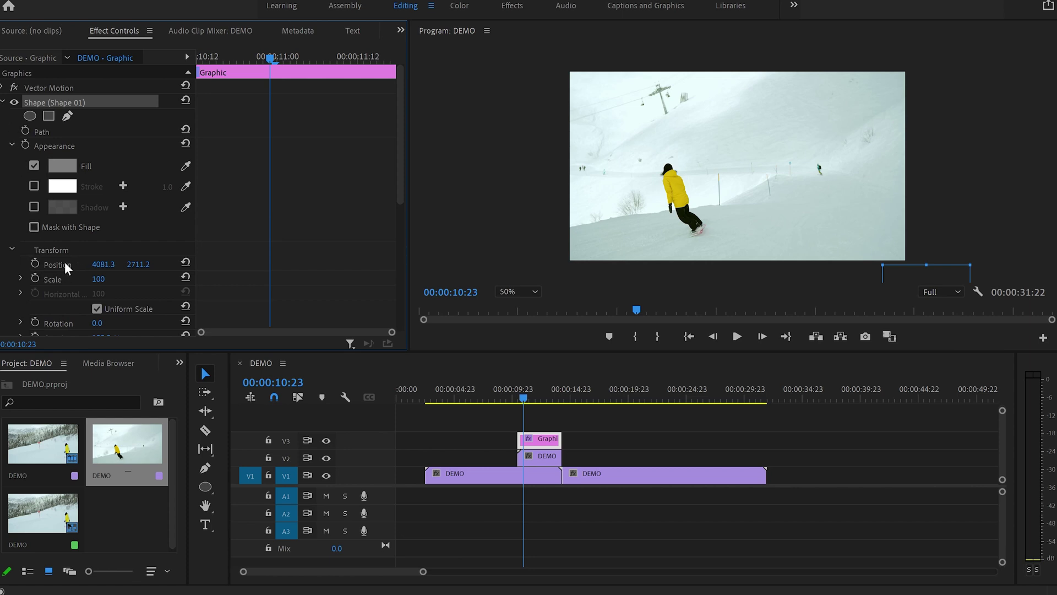
{"action": "left_click", "coordinate": [34, 265]}
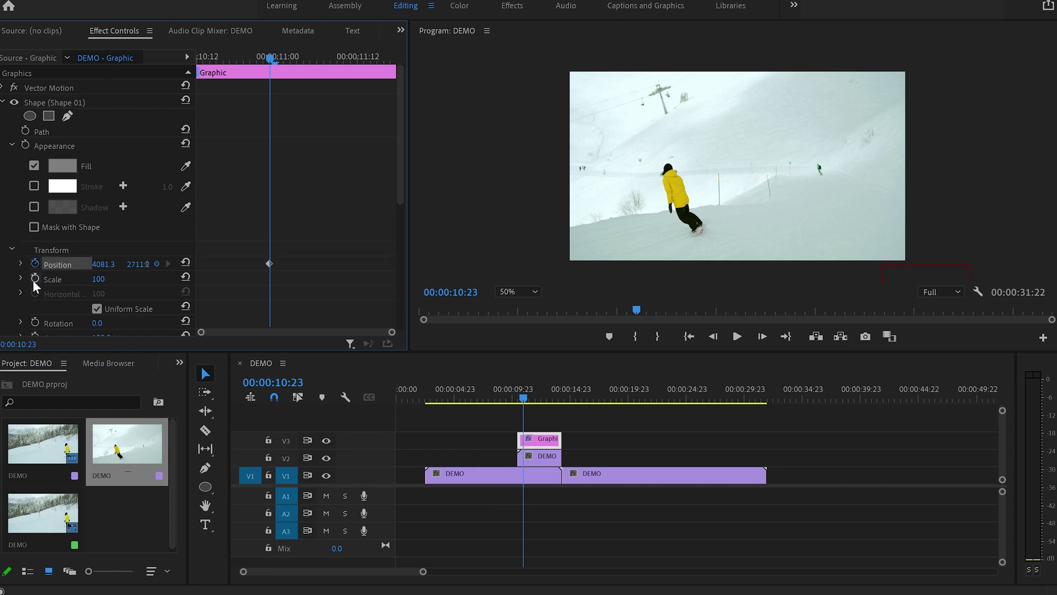
{"action": "left_click", "coordinate": [34, 279]}
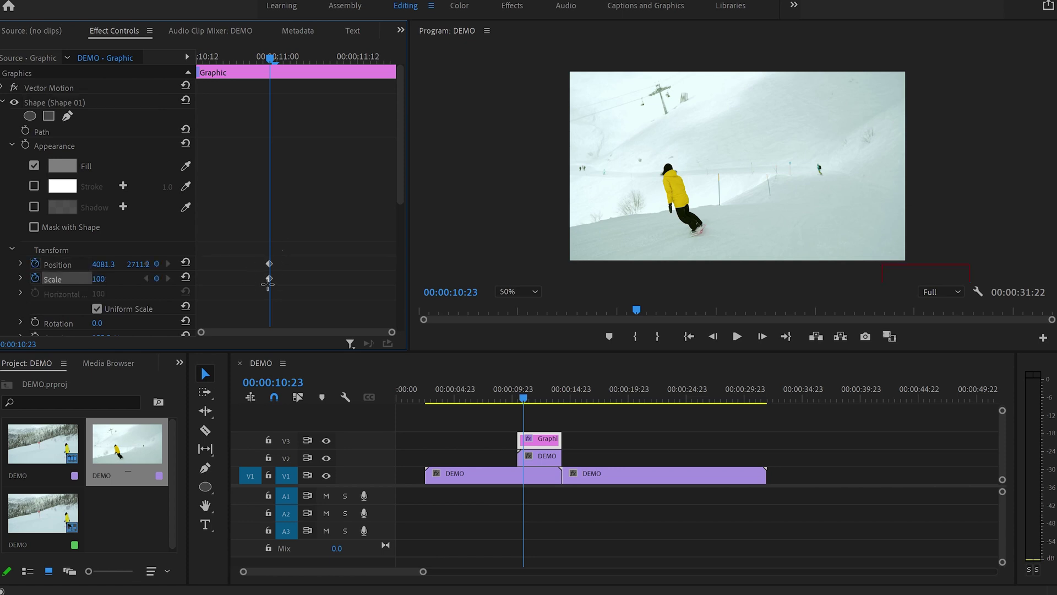
{"action": "left_click_drag", "start_coordinate": [266, 276], "coordinate": [205, 280]}
{"action": "left_click_drag", "start_coordinate": [204, 56], "coordinate": [339, 121]}
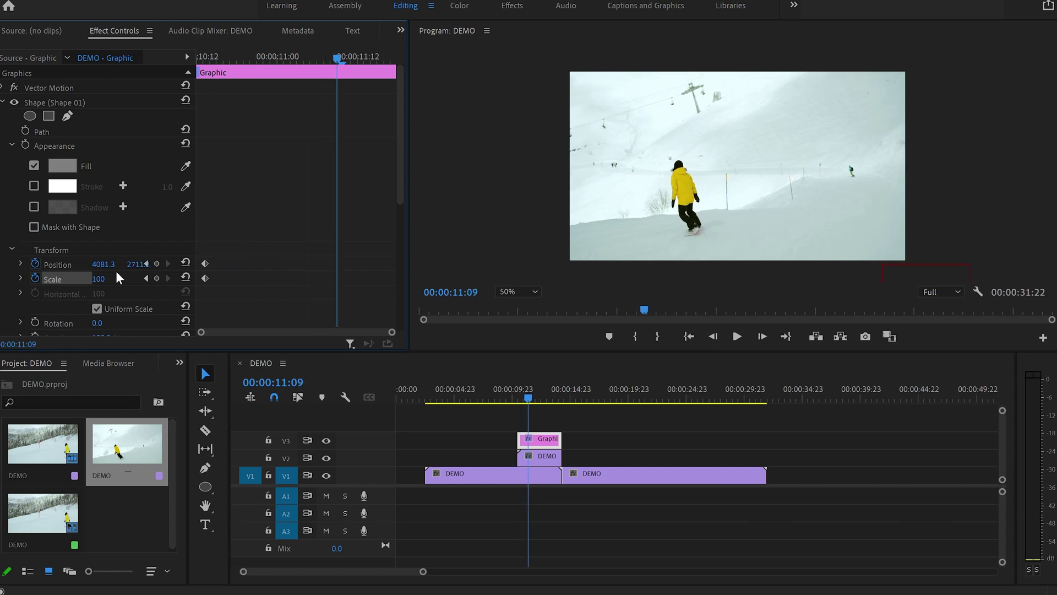
{"action": "left_click_drag", "start_coordinate": [141, 267], "coordinate": [111, 280]}
{"action": "left_click_drag", "start_coordinate": [337, 57], "coordinate": [336, 106]}
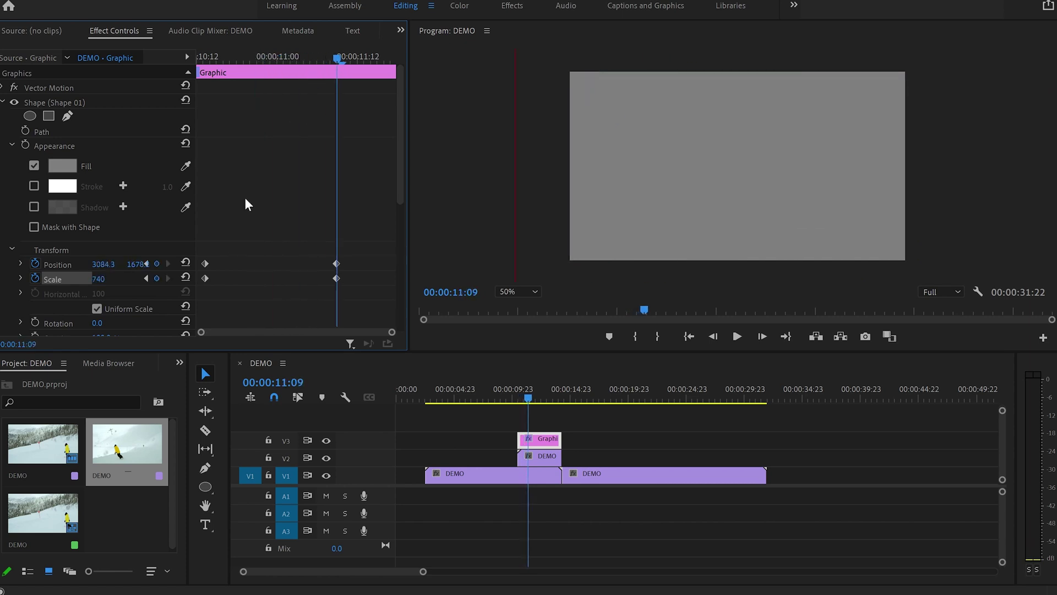
- Apply Ease Out to the starting keyframes and Ease In to the ending keyframes
{"action": "left_click_drag", "start_coordinate": [218, 247], "coordinate": [200, 287]}
{"action": "right_click", "coordinate": [204, 279]}
{"action": "mouse_move", "coordinate": [324, 395]}
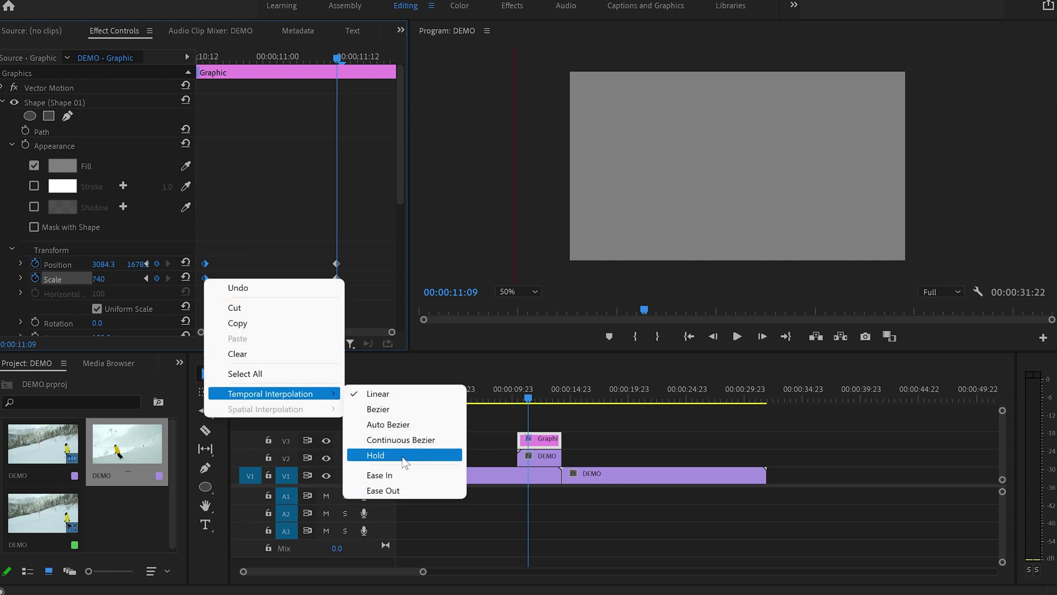
{"action": "left_click", "coordinate": [408, 490]}
{"action": "left_click", "coordinate": [314, 246]}
{"action": "left_click_drag", "start_coordinate": [314, 246], "coordinate": [352, 290]}
{"action": "right_click", "coordinate": [340, 277]}
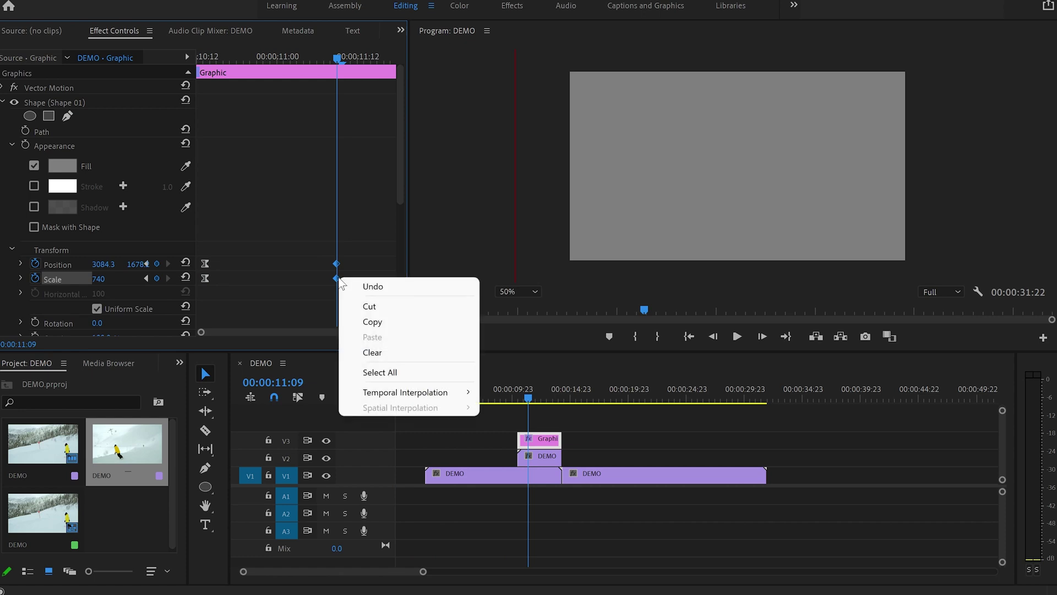
{"action": "mouse_move", "coordinate": [455, 392]}
{"action": "left_click", "coordinate": [529, 473]}
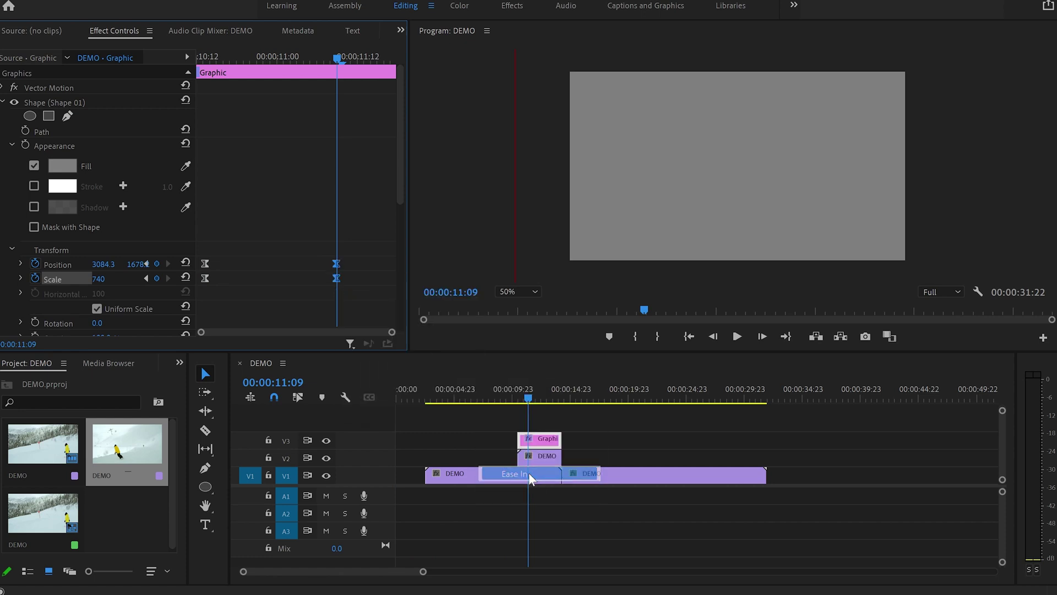
{"action": "left_click", "coordinate": [523, 395]}
{"action": "left_click", "coordinate": [69, 161]}
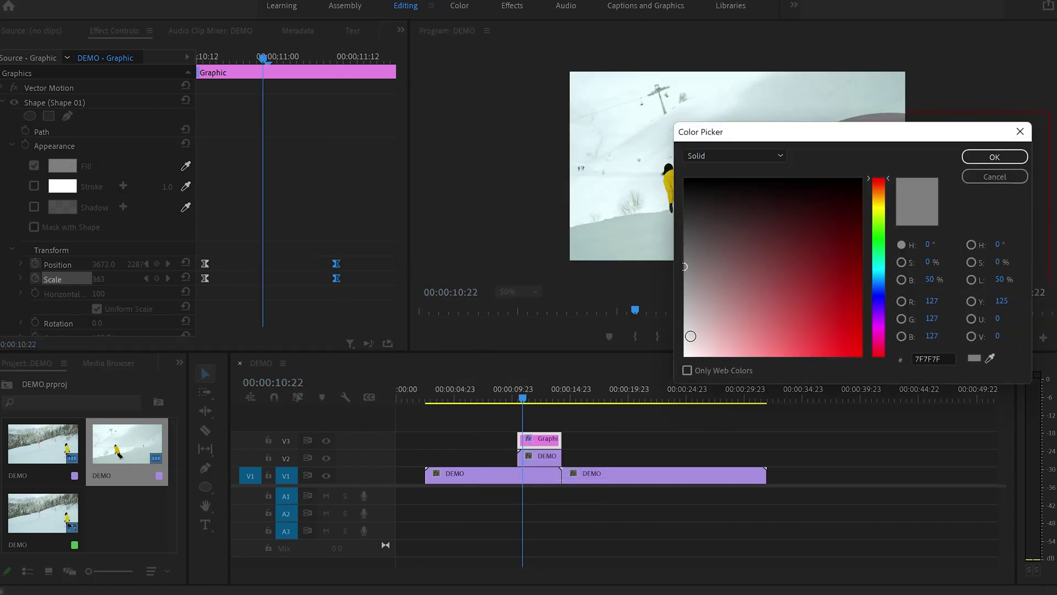
- Set the circle's fill colour to white FFFFFF
{"action": "left_click", "coordinate": [687, 348]}
{"action": "left_click_drag", "start_coordinate": [687, 349], "coordinate": [682, 389]}
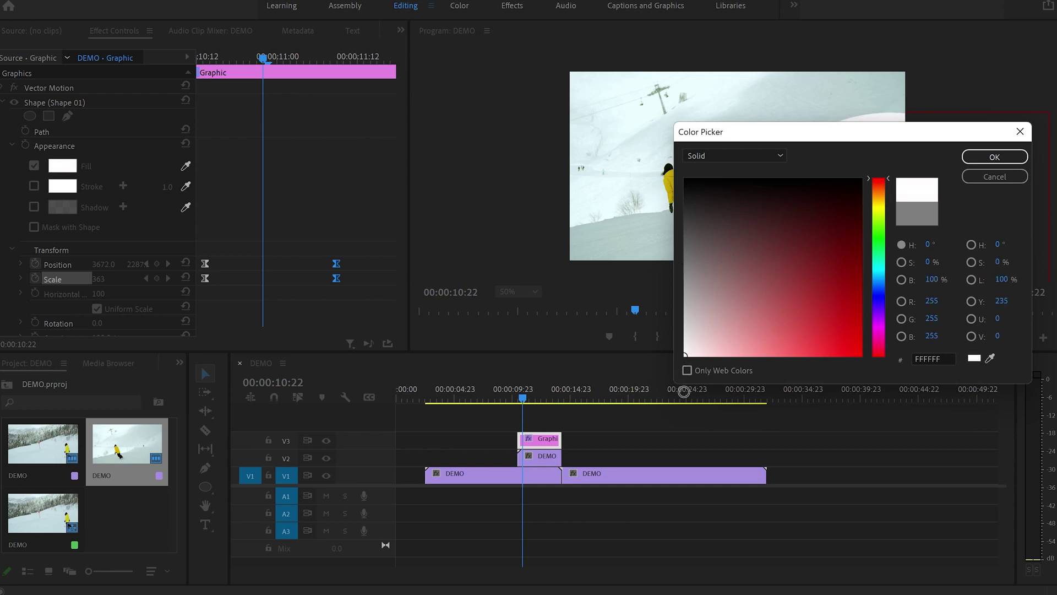
{"action": "left_click", "coordinate": [966, 160]}
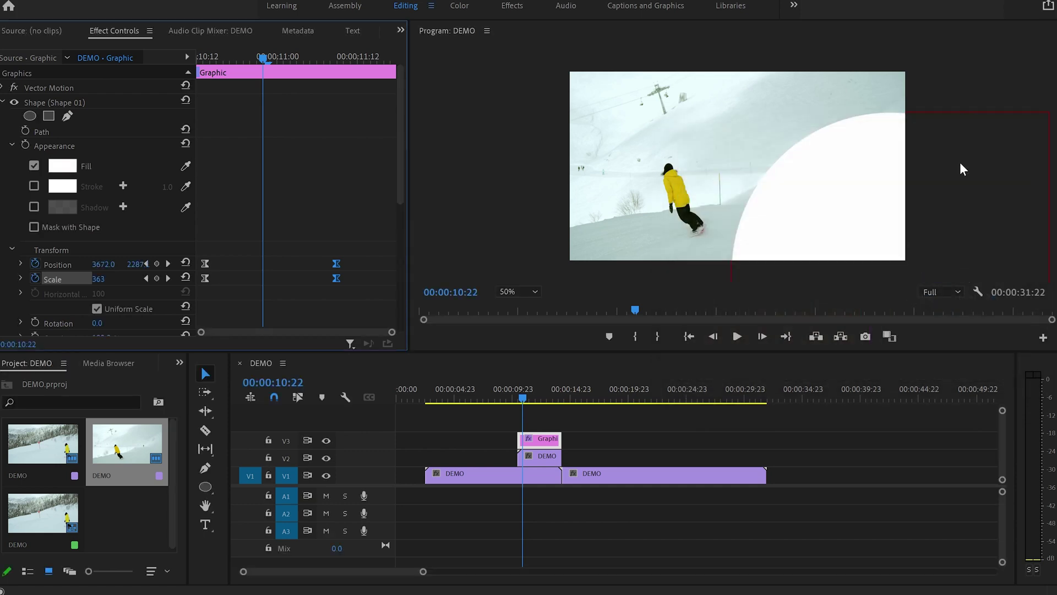
- Enable a grey 605E5E stroke around the circle
{"action": "left_click", "coordinate": [34, 186]}
{"action": "left_click", "coordinate": [52, 189]}
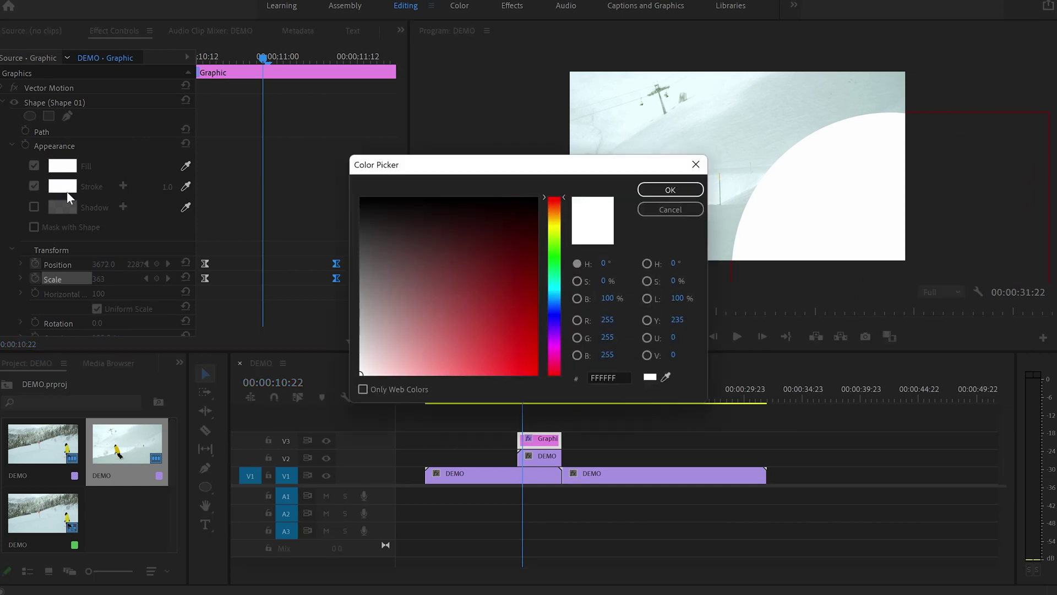
{"action": "left_click", "coordinate": [363, 263]}
{"action": "left_click", "coordinate": [669, 190]}
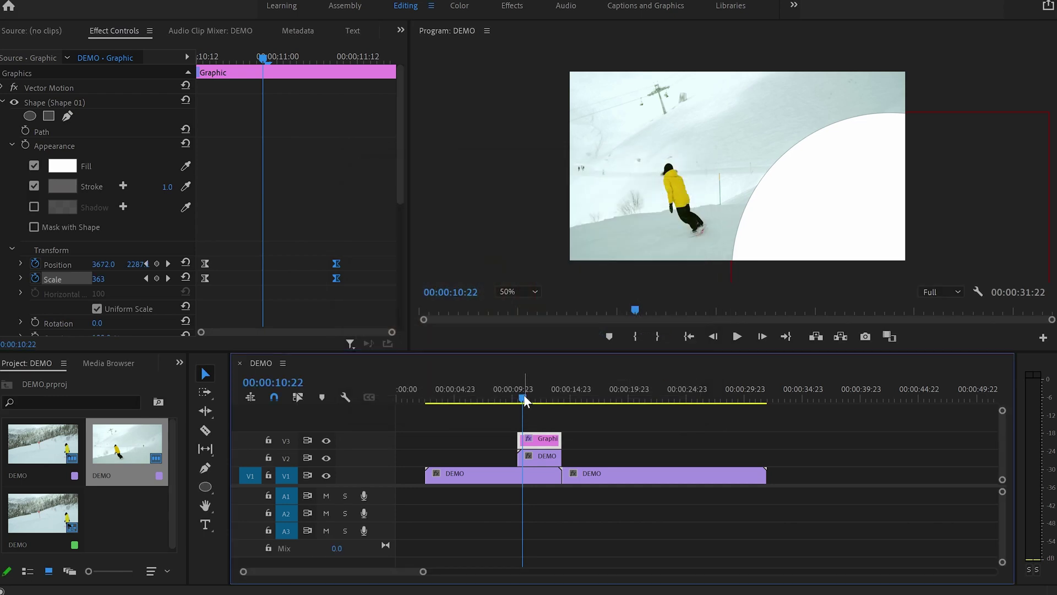
{"action": "left_click_drag", "start_coordinate": [523, 395], "coordinate": [513, 395]}
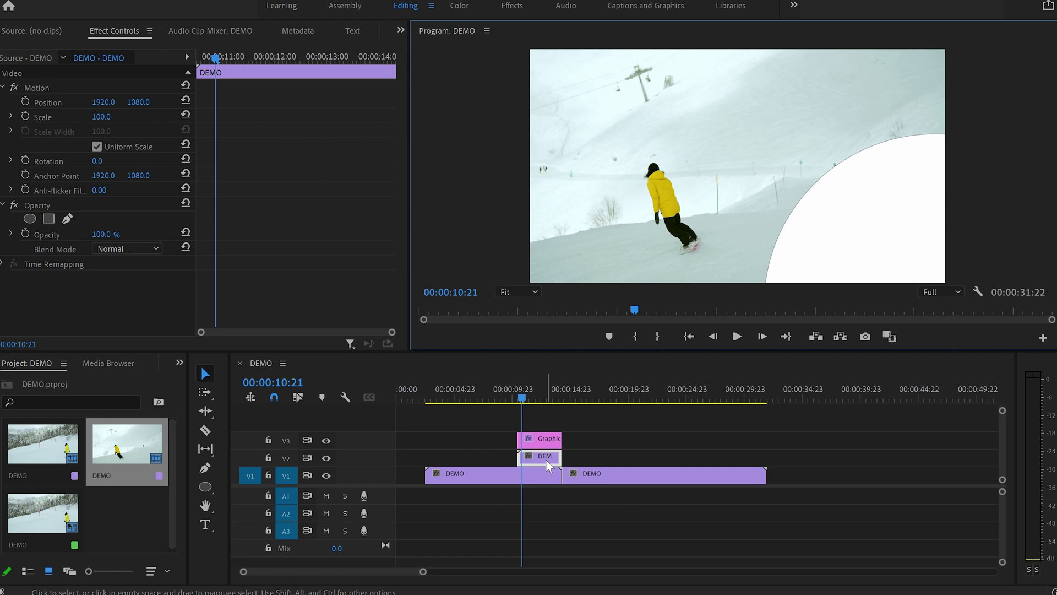
- Find Track Matte Key by searching 'track' and apply it to the V2 clip
{"action": "left_click", "coordinate": [179, 362]}
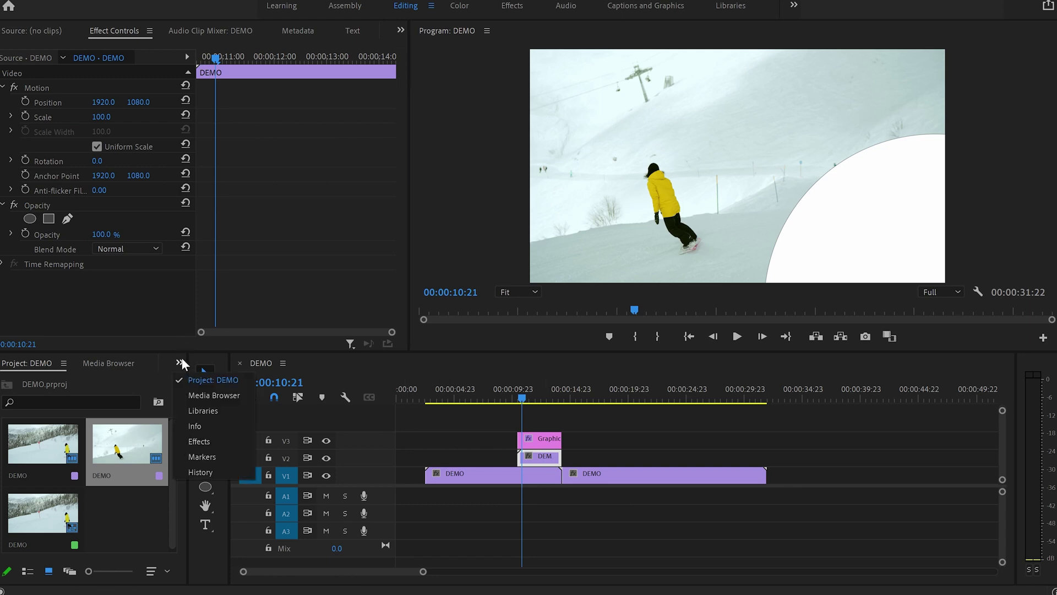
{"action": "left_click", "coordinate": [226, 439]}
{"action": "left_click", "coordinate": [72, 379]}
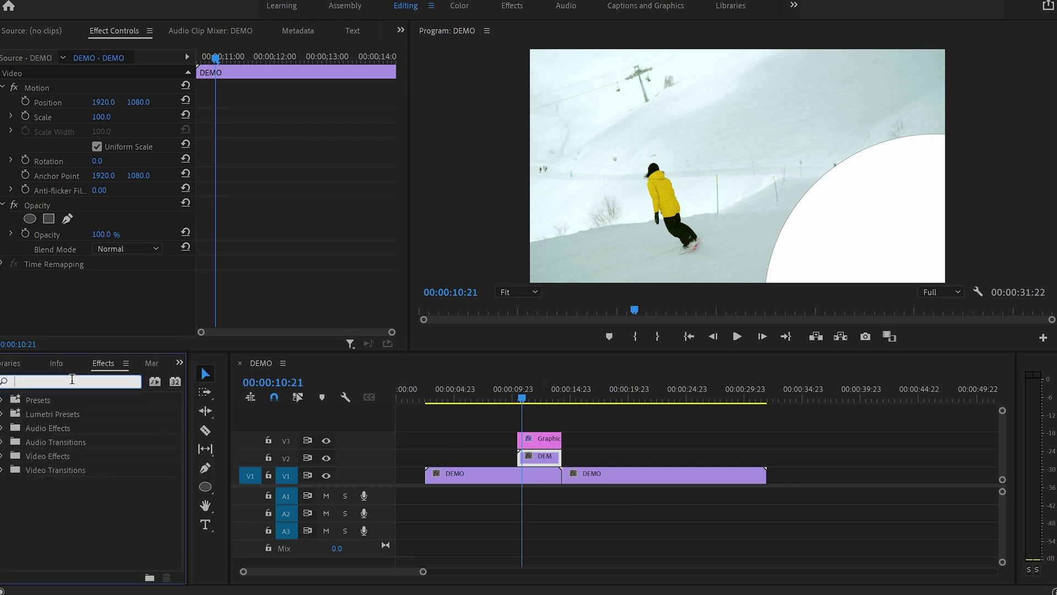
{"action": "type", "text": "trac"}
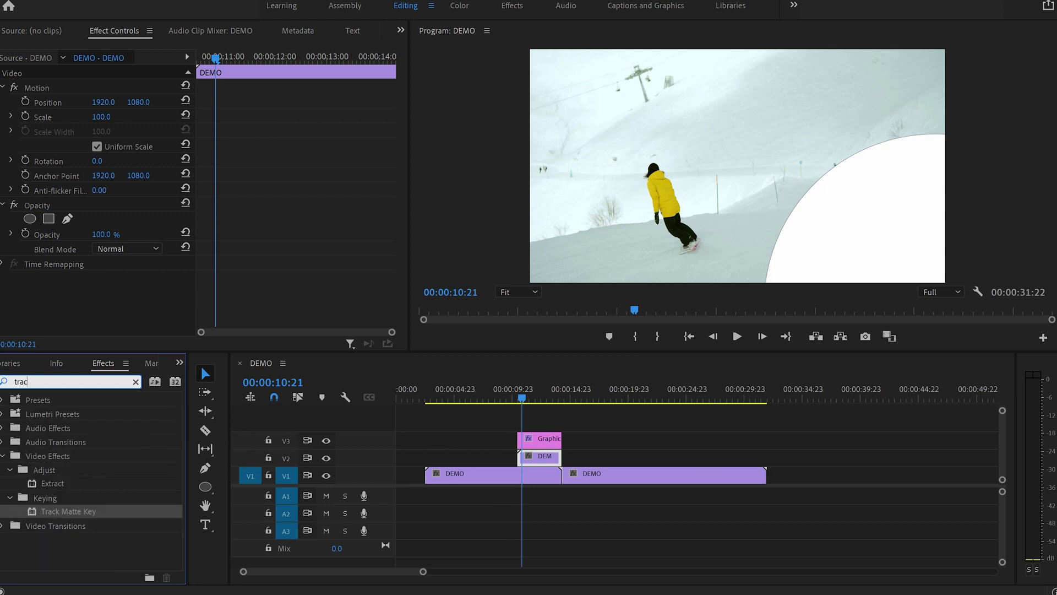
{"action": "type", "text": "k"}
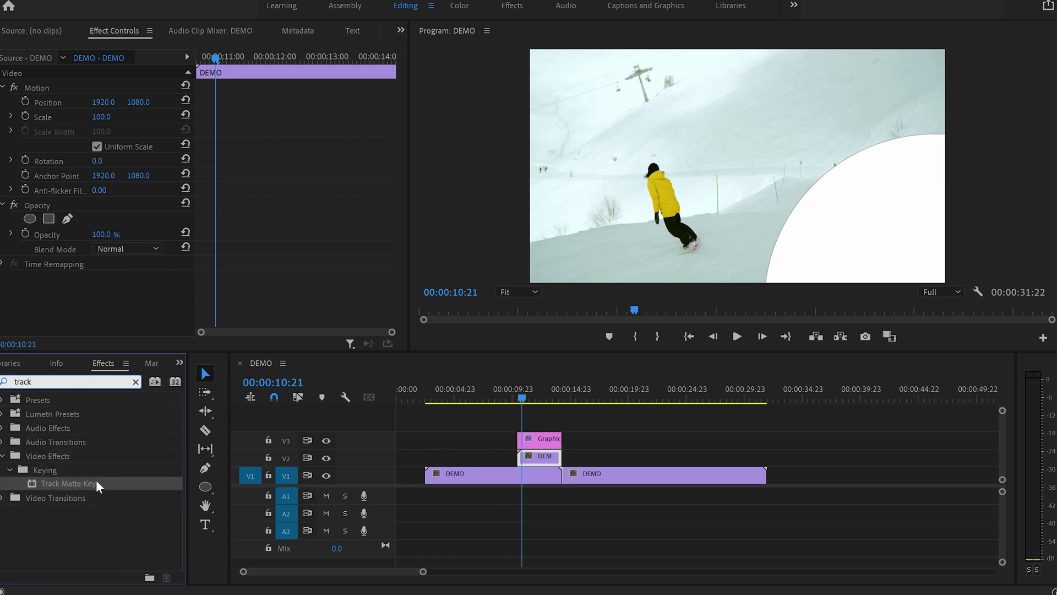
{"action": "left_click_drag", "start_coordinate": [96, 480], "coordinate": [526, 456]}
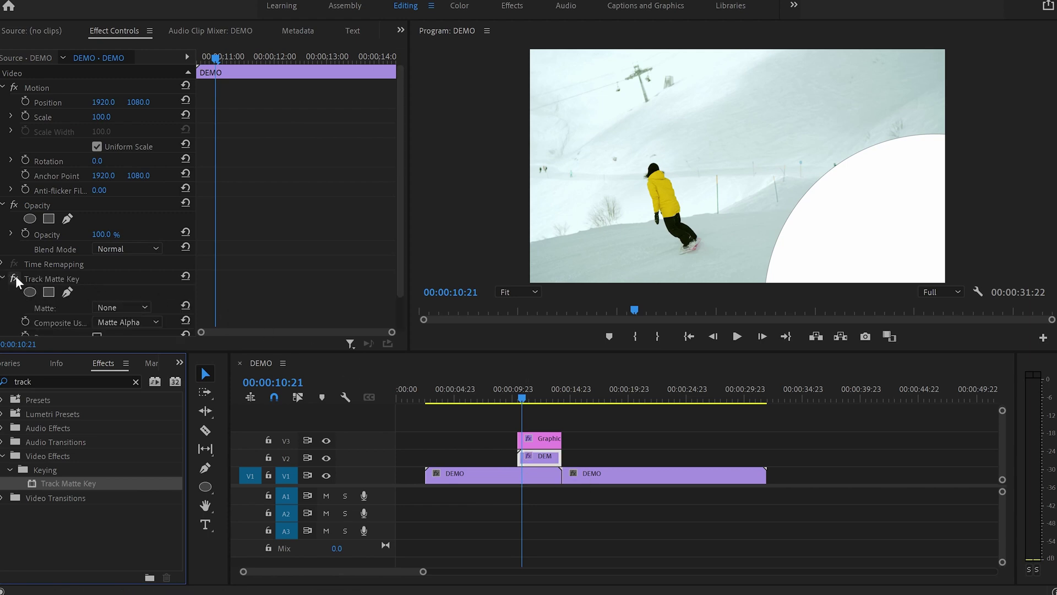
- Set the Track Matte Key matte to Video 3 and preview the circle wipe
{"action": "scroll", "coordinate": [9, 292], "scroll_direction": "down", "scroll_amount": 2}
{"action": "left_click", "coordinate": [144, 268]}
{"action": "left_click", "coordinate": [147, 298]}
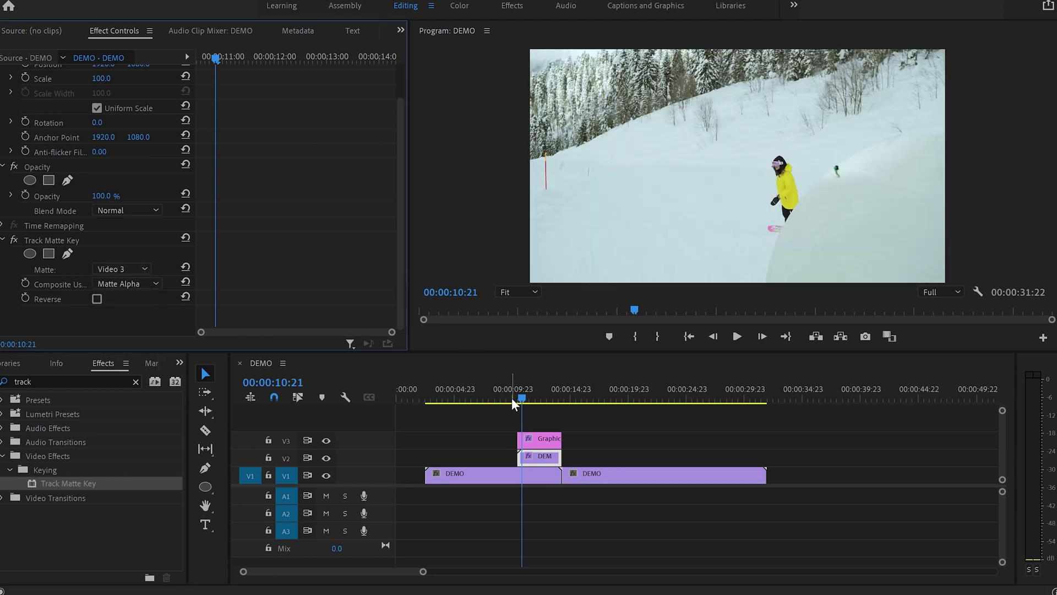
{"action": "mouse_move", "coordinate": [525, 399]}
{"action": "left_mouse_down"}
{"action": "mouse_move", "coordinate": [538, 399]}
{"action": "mouse_move", "coordinate": [505, 404]}
{"action": "mouse_move", "coordinate": [516, 408]}
{"action": "left_mouse_up"}
{"action": "key", "text": "space"}
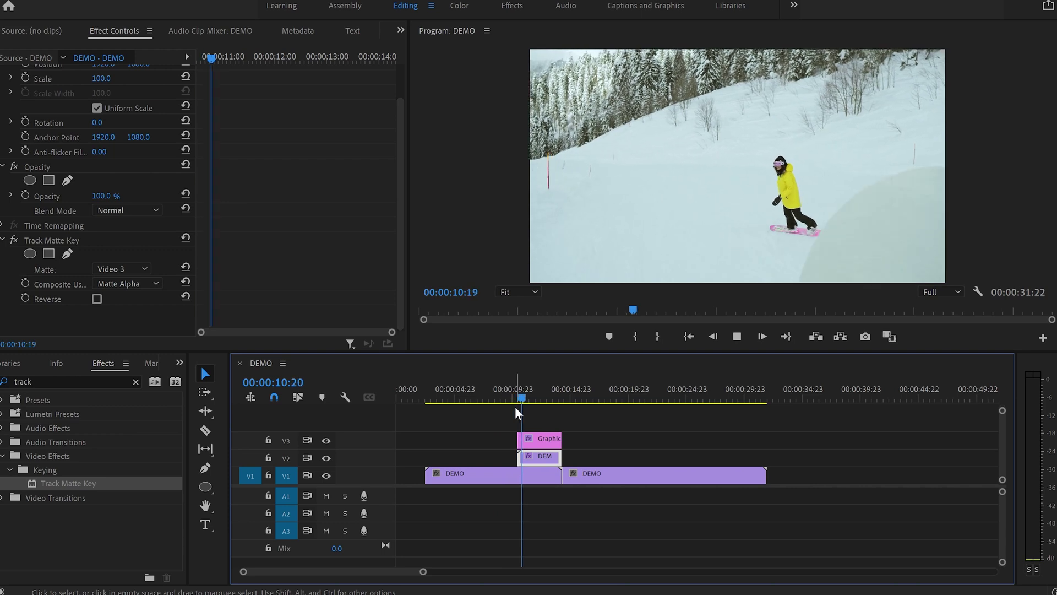
{"action": "key", "text": "space"}
{"action": "left_click_drag", "start_coordinate": [530, 398], "coordinate": [523, 408]}
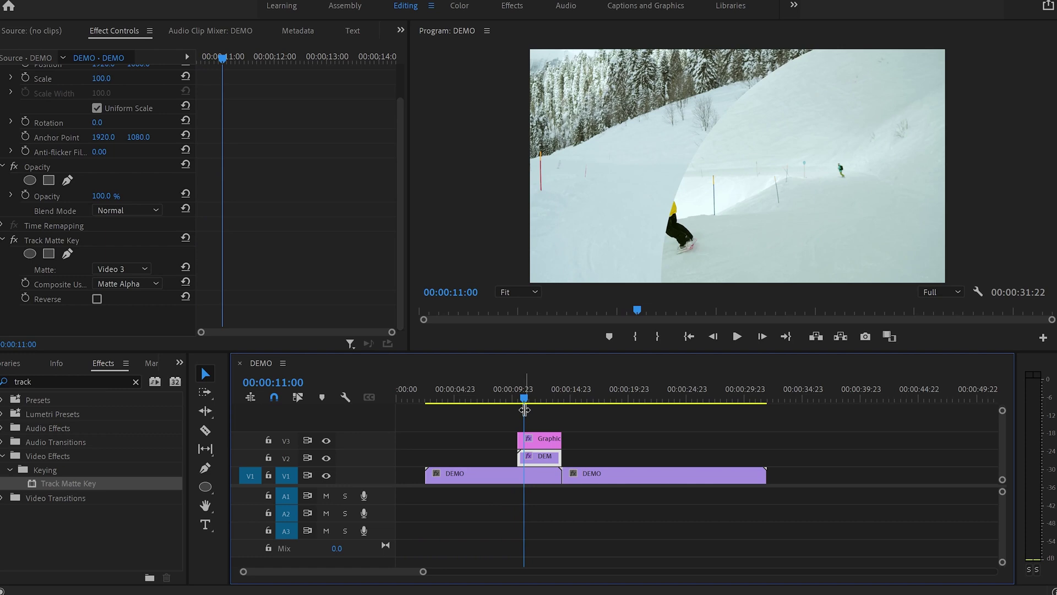
{"action": "left_click", "coordinate": [543, 447]}
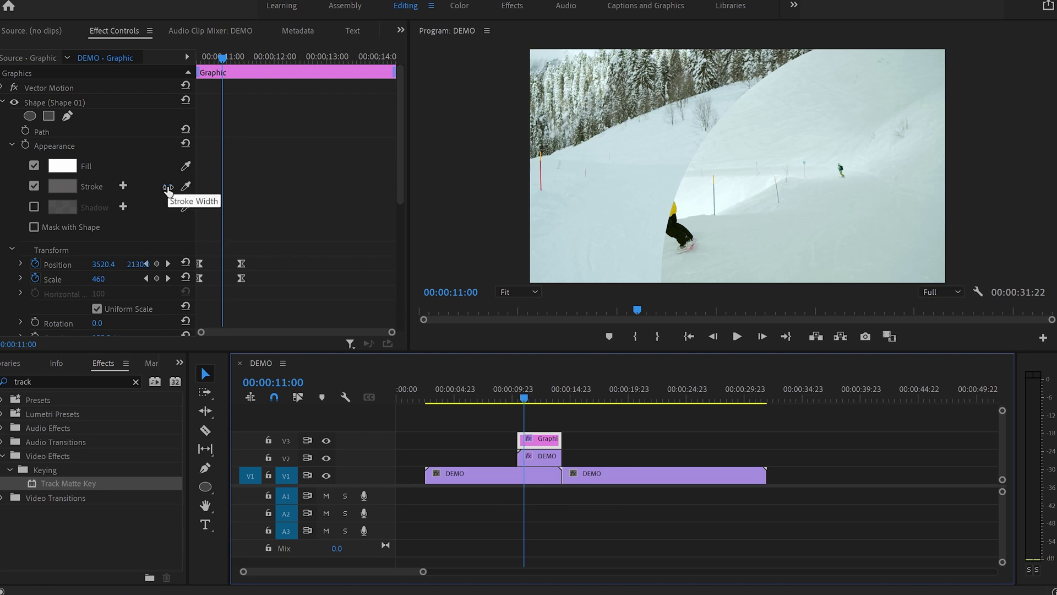
- Widen the circle's stroke to 41.0, checking the shape by toggling V2 output off and on
{"action": "left_click_drag", "start_coordinate": [168, 187], "coordinate": [188, 187]}
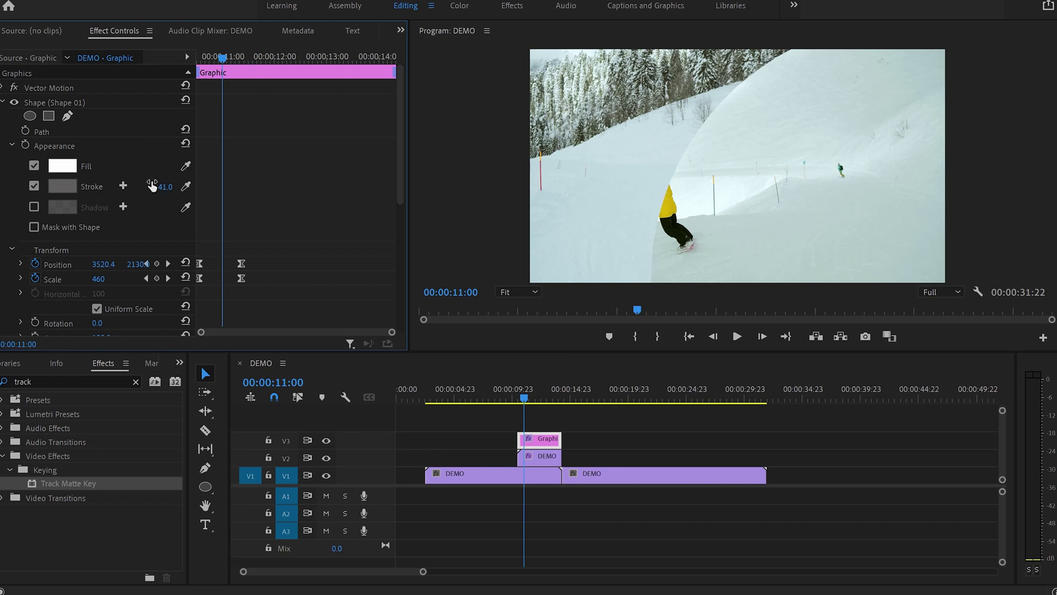
{"action": "left_click", "coordinate": [327, 457]}
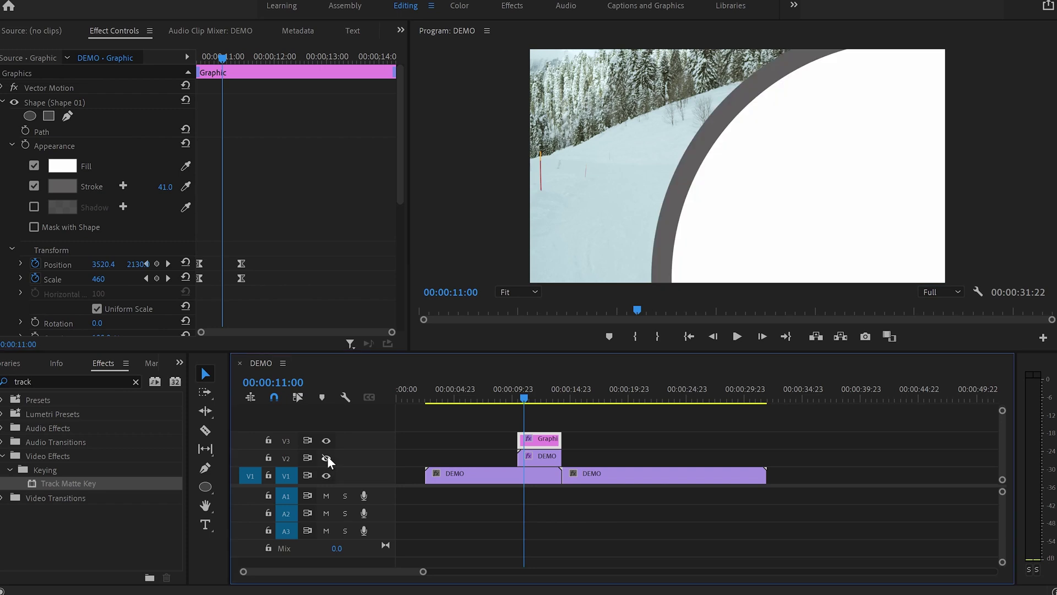
{"action": "left_click", "coordinate": [327, 458]}
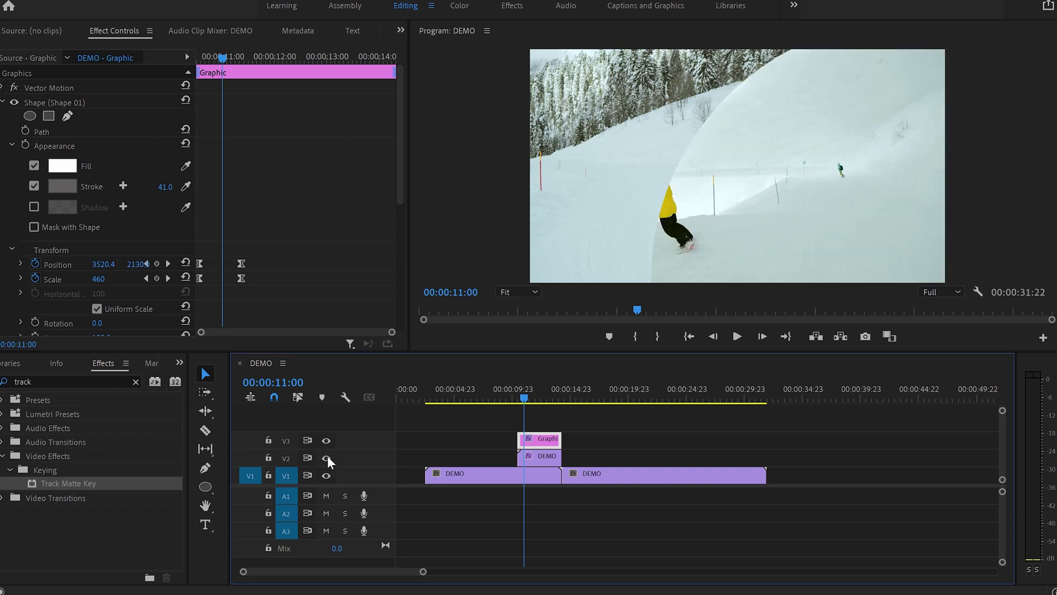
{"action": "left_click", "coordinate": [537, 462]}
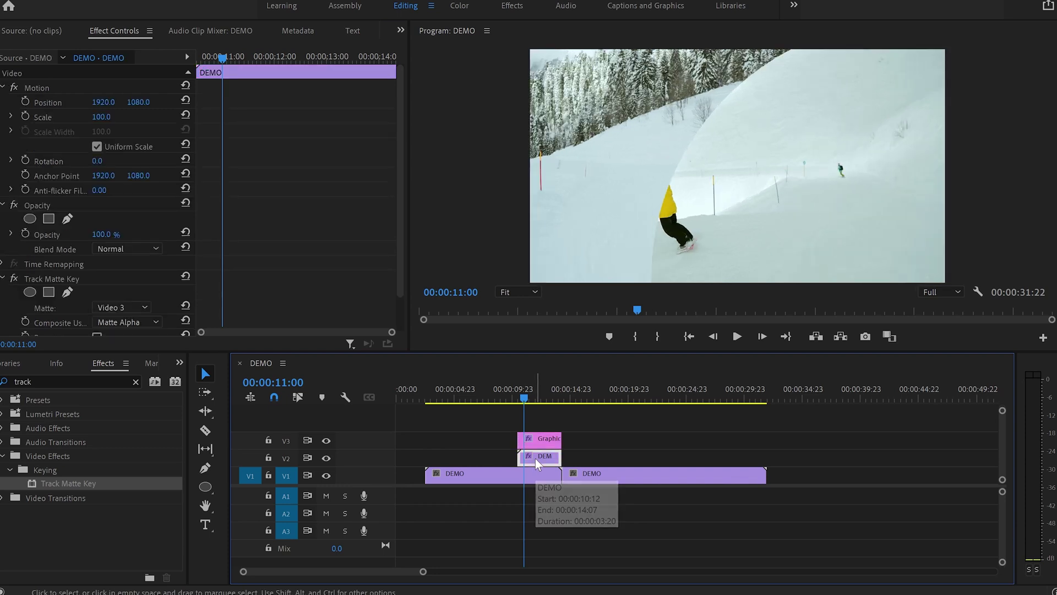
- Switch Track Matte Key's Composite Using to Matte Luma and scrub through the wipe to review
{"action": "scroll", "coordinate": [238, 284], "scroll_direction": "down", "scroll_amount": 3}
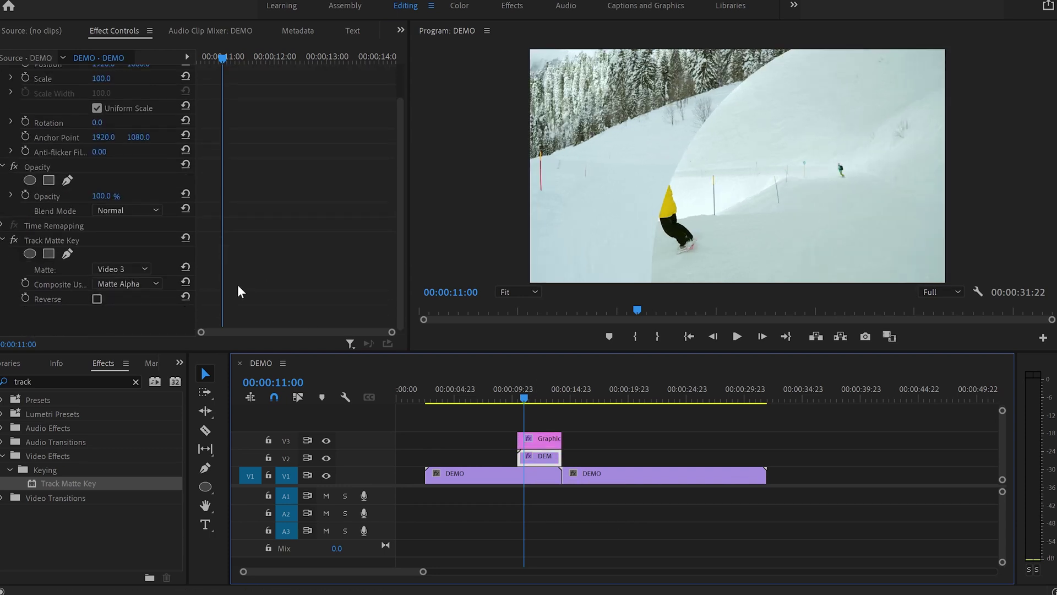
{"action": "left_click", "coordinate": [151, 285]}
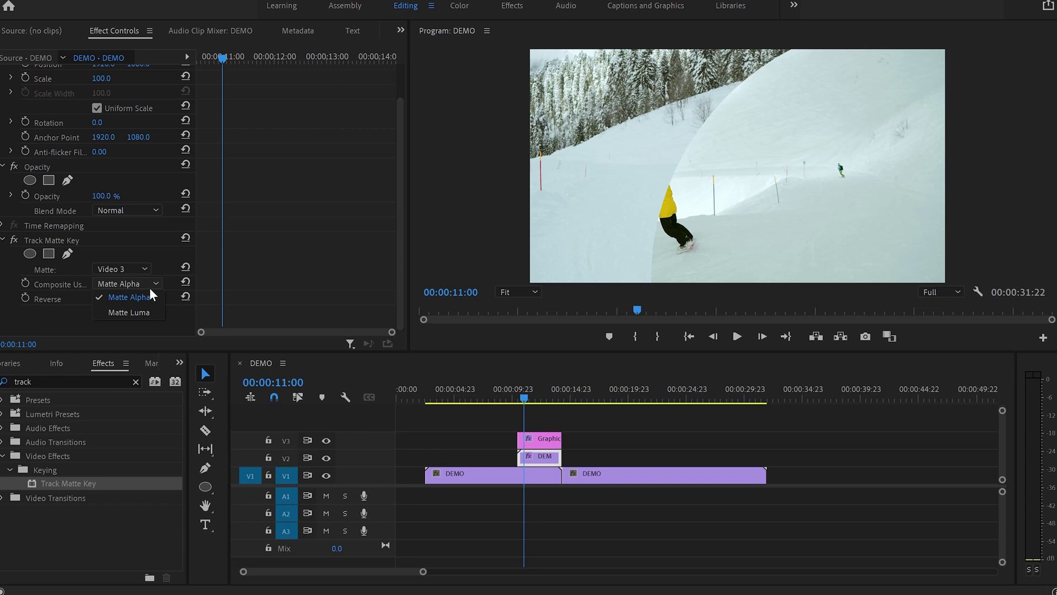
{"action": "left_click", "coordinate": [151, 313]}
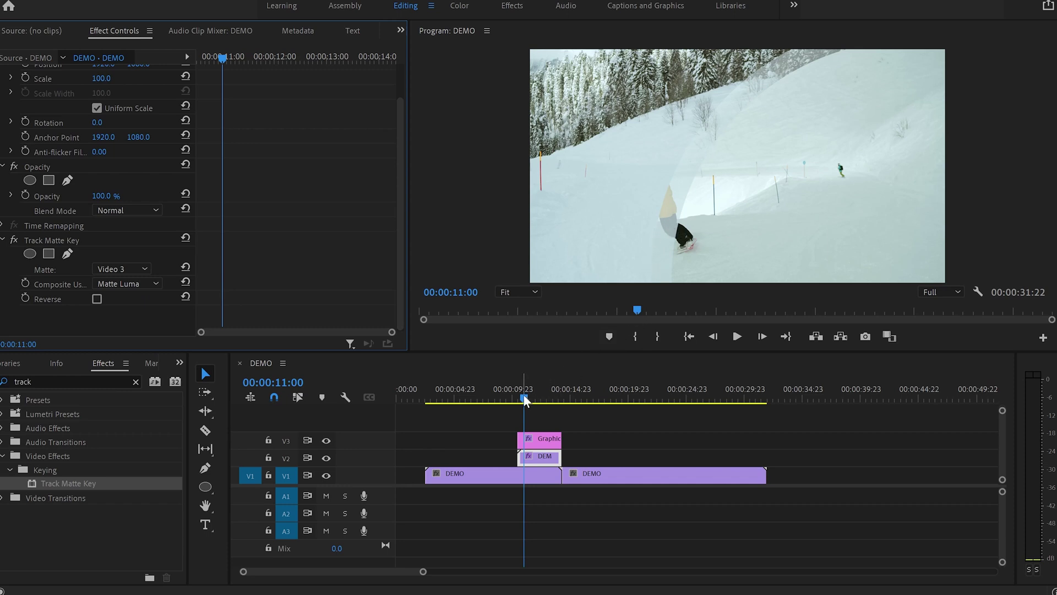
{"action": "left_click_drag", "start_coordinate": [529, 397], "coordinate": [519, 410]}
{"action": "left_click_drag", "start_coordinate": [516, 410], "coordinate": [524, 412]}
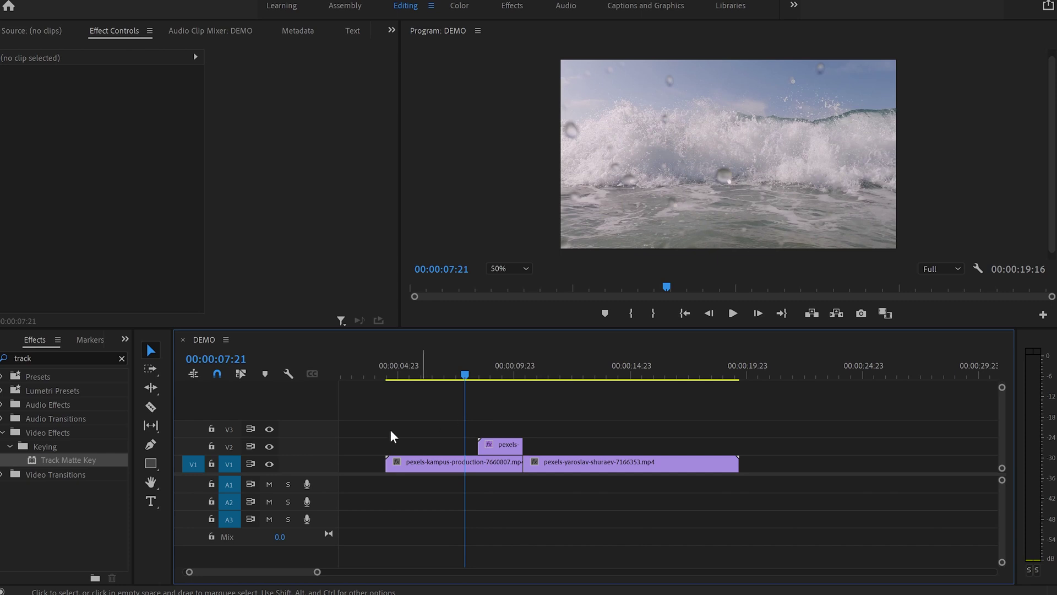
- Draw a white rectangle across the Program monitor frame with the Rectangle Tool
{"action": "left_click", "coordinate": [151, 464]}
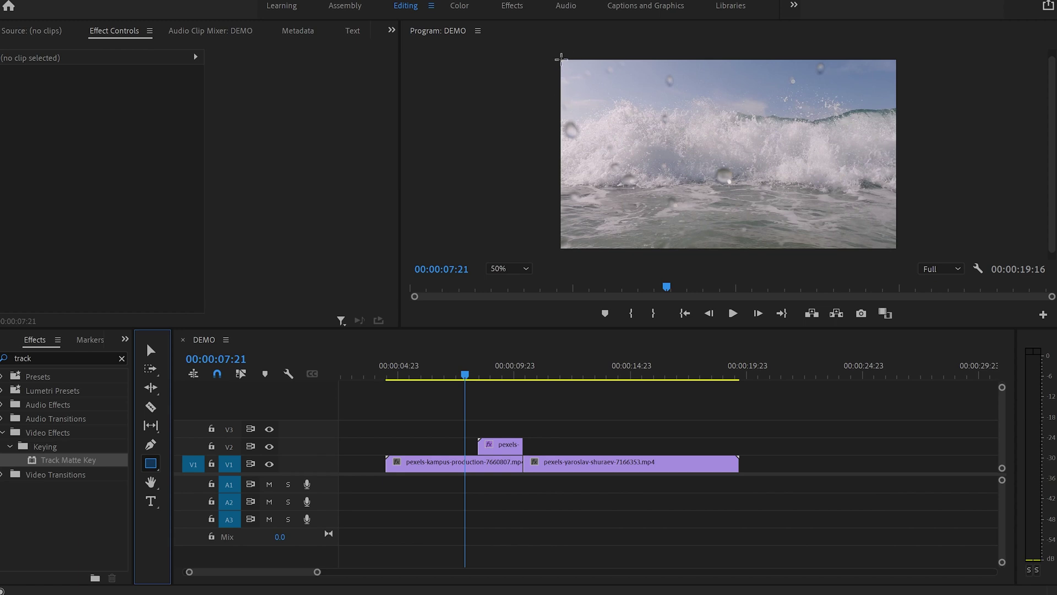
{"action": "left_click", "coordinate": [561, 57]}
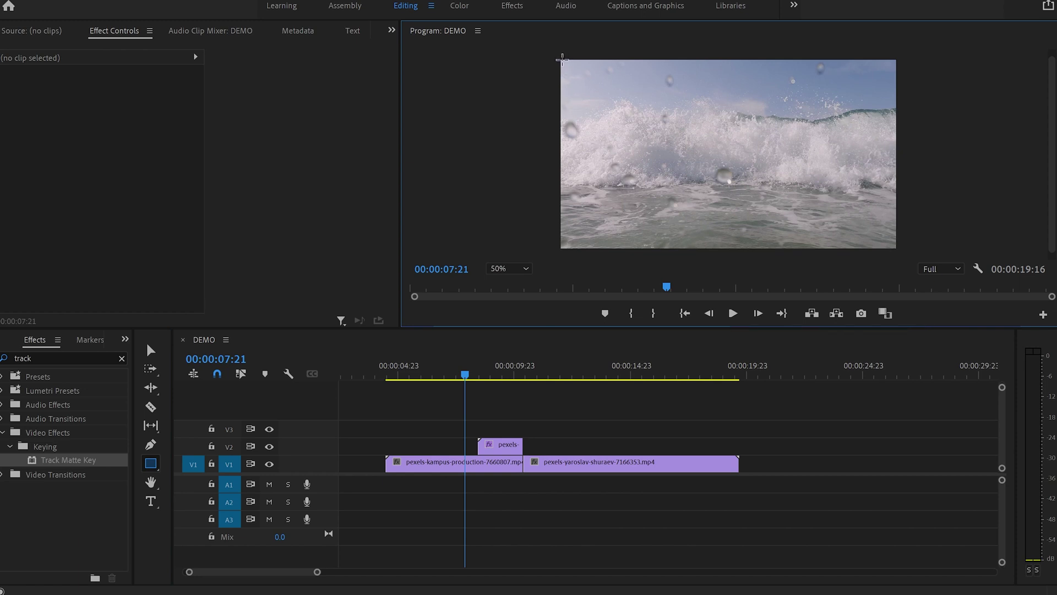
{"action": "left_click_drag", "start_coordinate": [561, 61], "coordinate": [901, 260]}
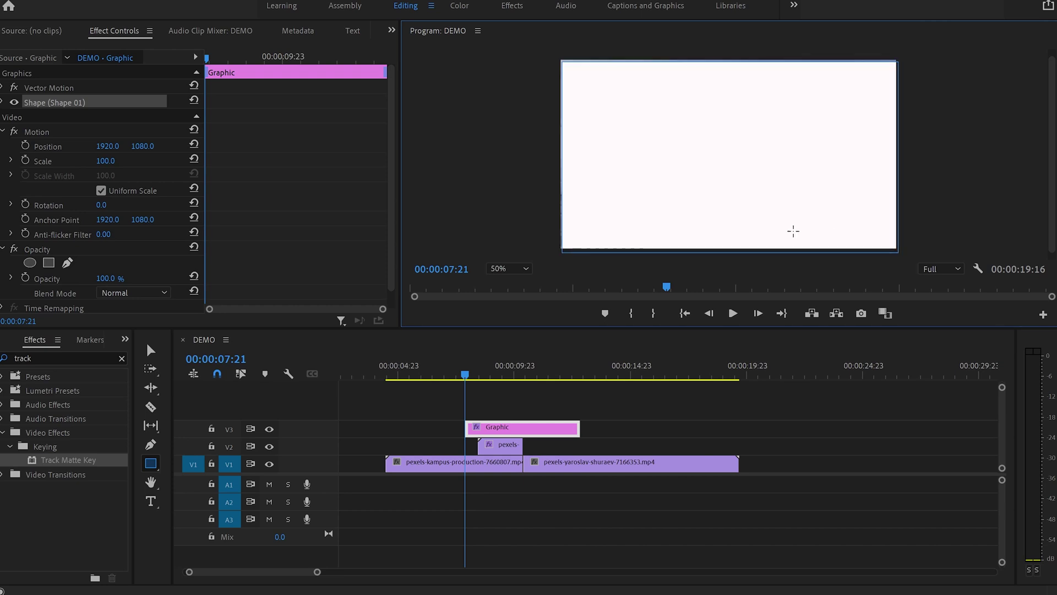
- Stretch the rectangle's four edges past the frame and slide its Graphic clip later on V3
{"action": "key", "text": "v"}
{"action": "left_click_drag", "start_coordinate": [559, 158], "coordinate": [552, 158]}
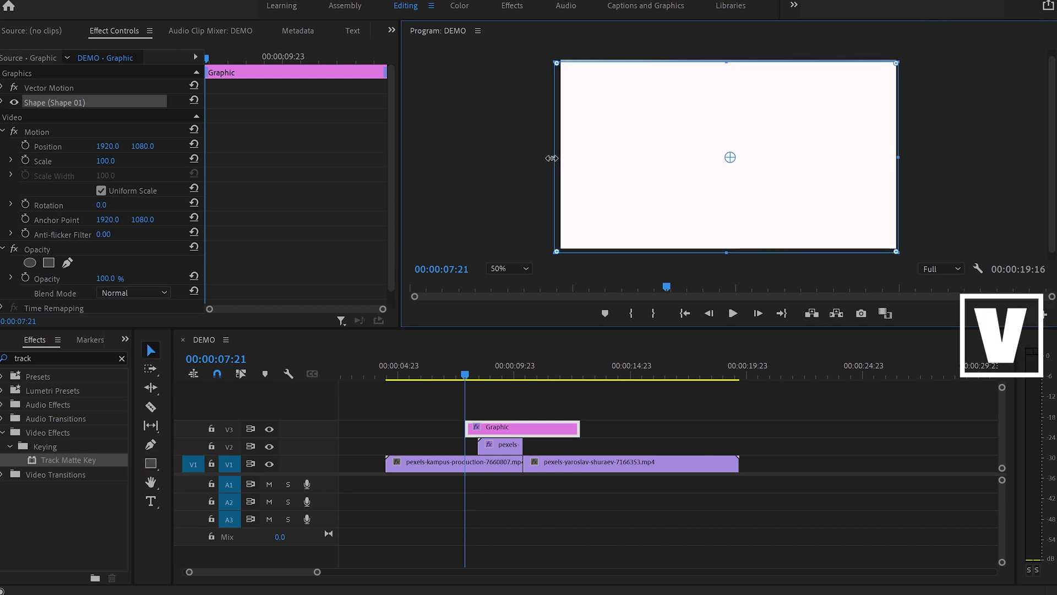
{"action": "left_click_drag", "start_coordinate": [725, 63], "coordinate": [725, 53]}
{"action": "left_click_drag", "start_coordinate": [903, 152], "coordinate": [908, 153]}
{"action": "left_click_drag", "start_coordinate": [731, 252], "coordinate": [732, 258]}
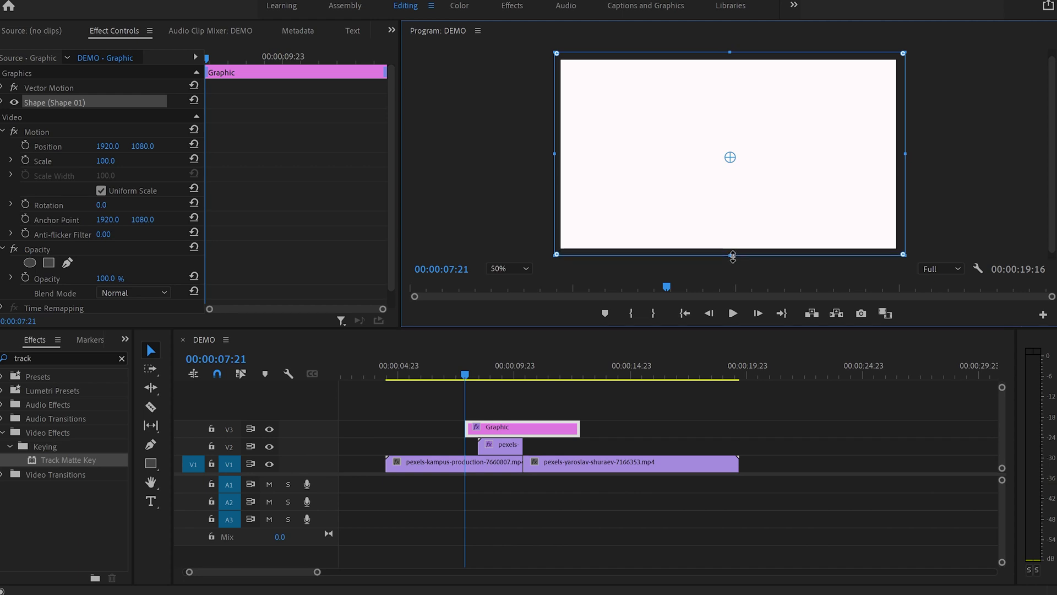
{"action": "left_click_drag", "start_coordinate": [511, 428], "coordinate": [524, 427]}
- Split the V3 rectangle Graphic at 00:00:10:09 and delete its later part
{"action": "key", "text": "c"}
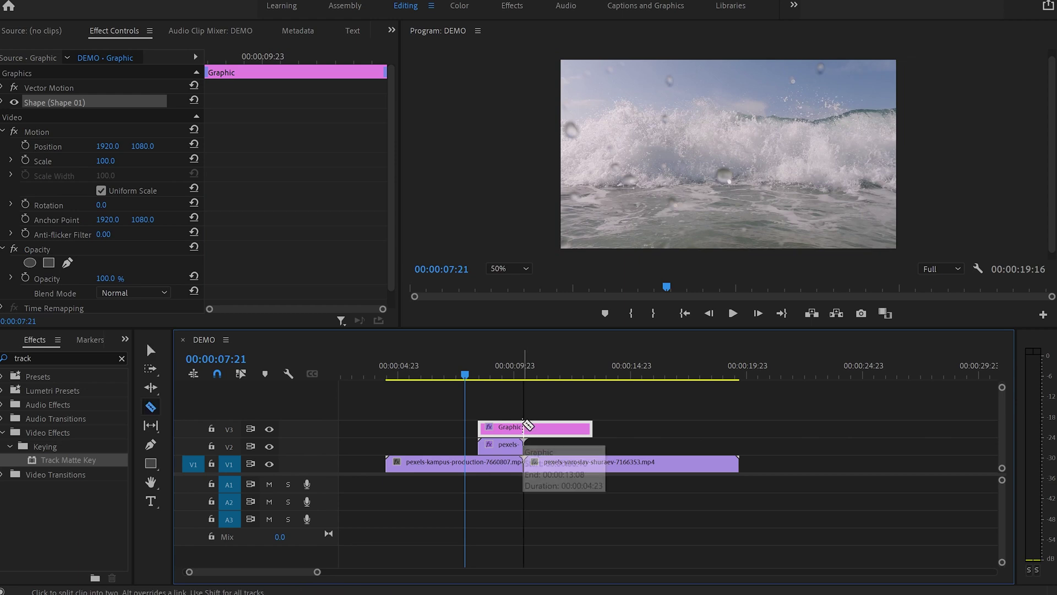
{"action": "key", "text": "c"}
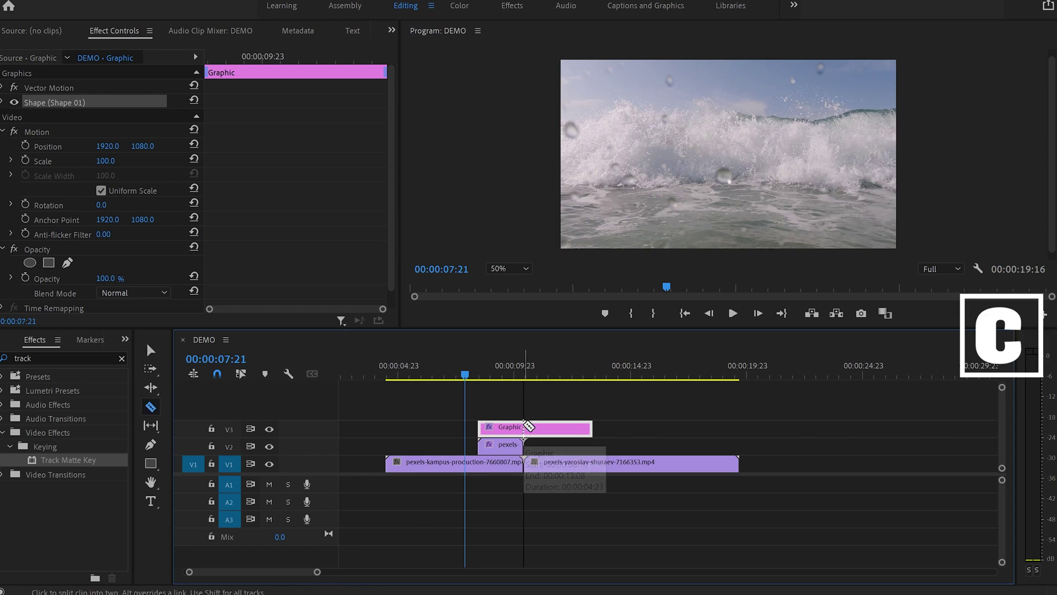
{"action": "left_click", "coordinate": [524, 427]}
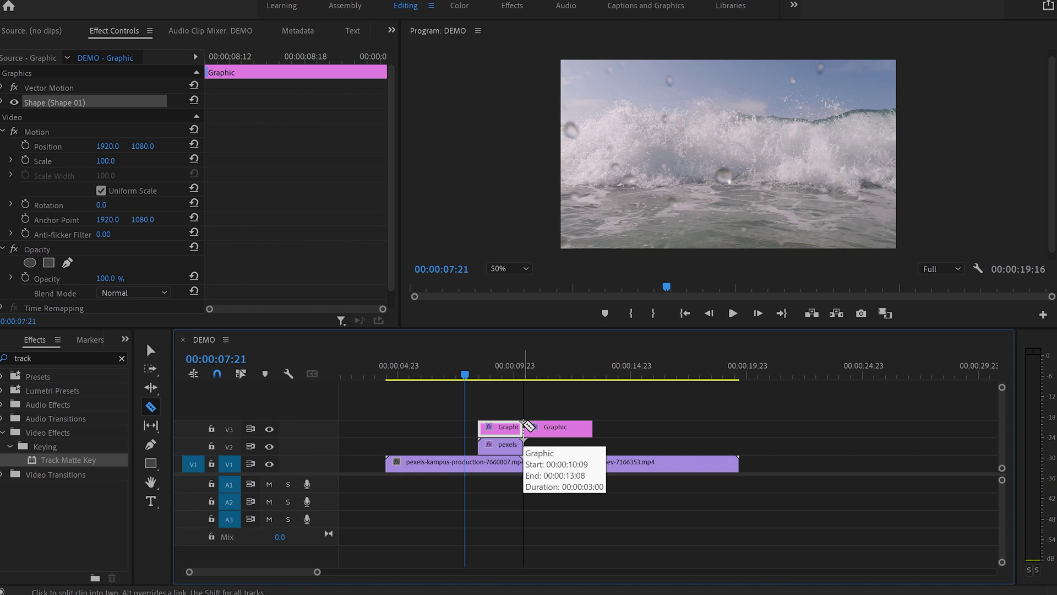
{"action": "key", "text": "v"}
{"action": "left_click", "coordinate": [543, 428]}
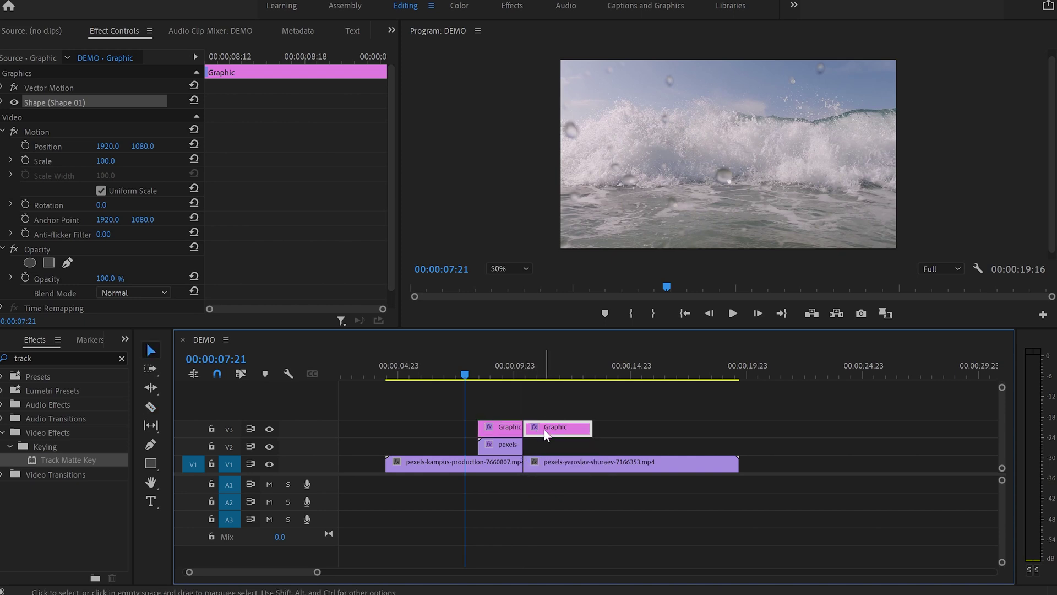
{"action": "key", "text": "Delete"}
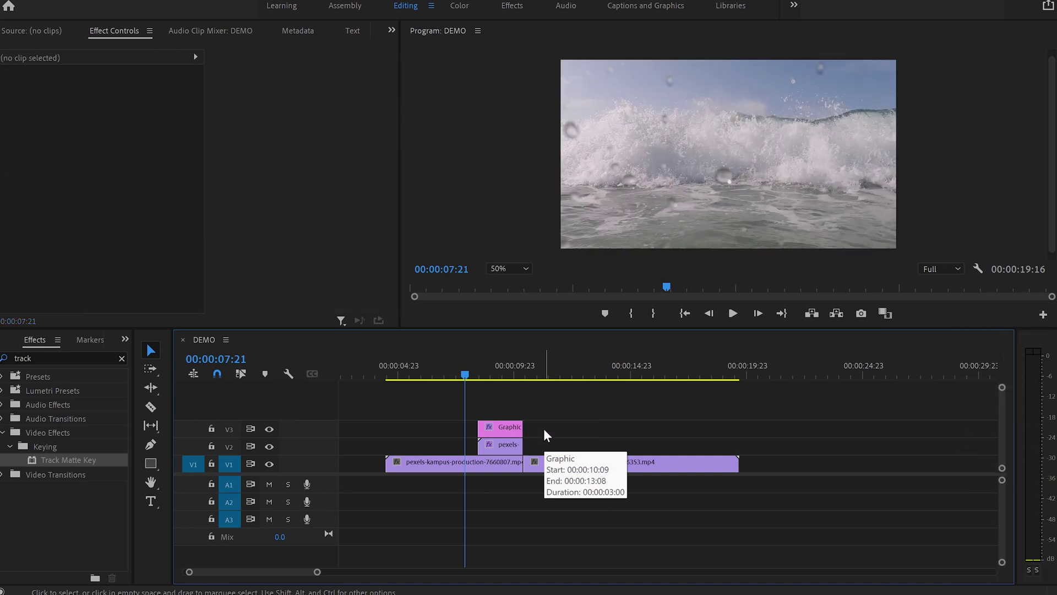
{"action": "left_click_drag", "start_coordinate": [467, 377], "coordinate": [495, 381]}
{"action": "left_click", "coordinate": [508, 427]}
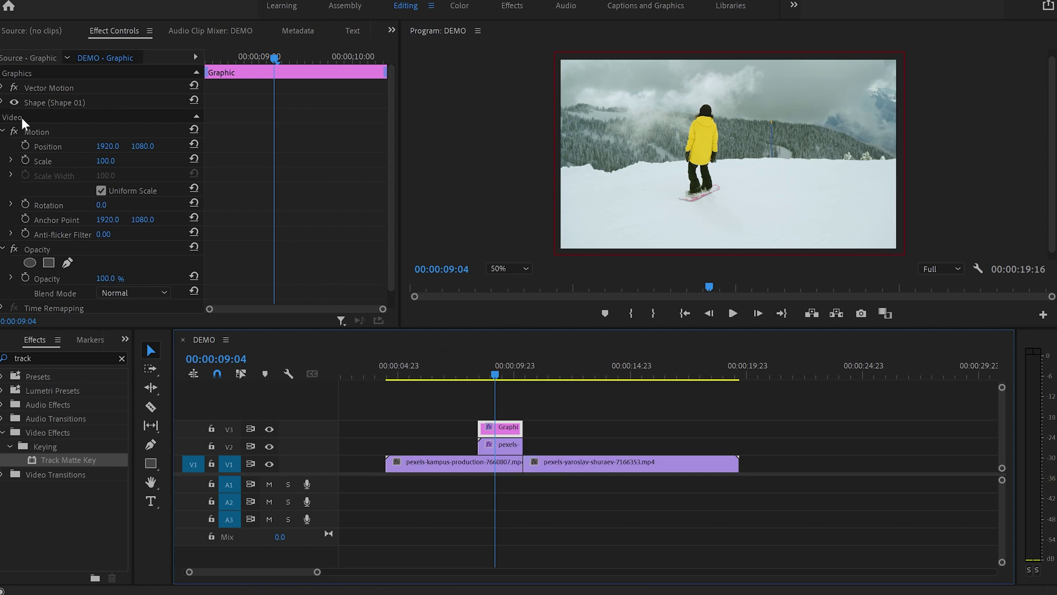
- Enable Position keyframing on the rectangle and move its keyframe to the clip's end
{"action": "left_click", "coordinate": [3, 103]}
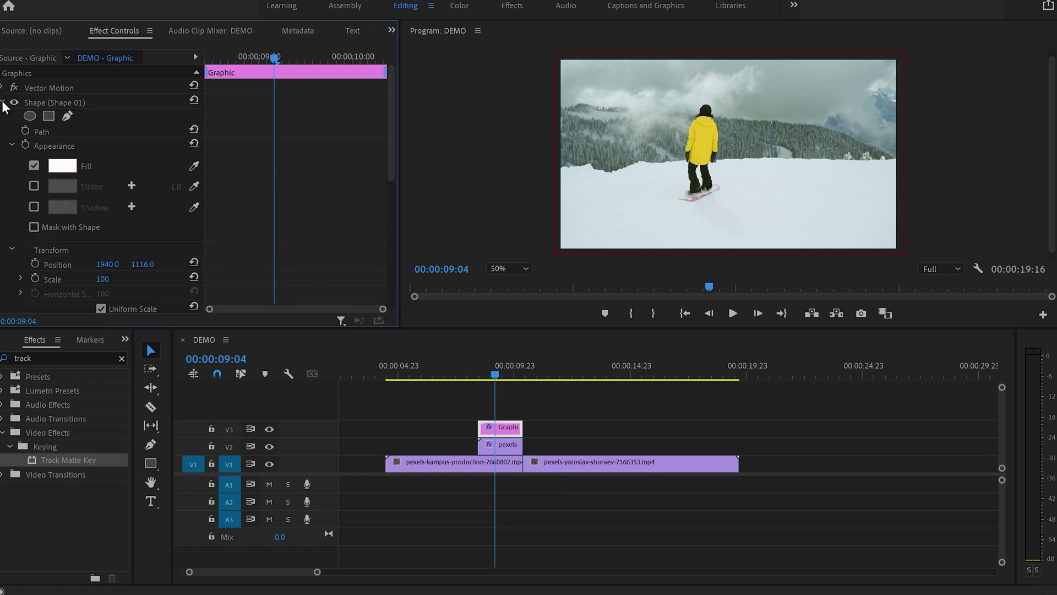
{"action": "left_click", "coordinate": [35, 265]}
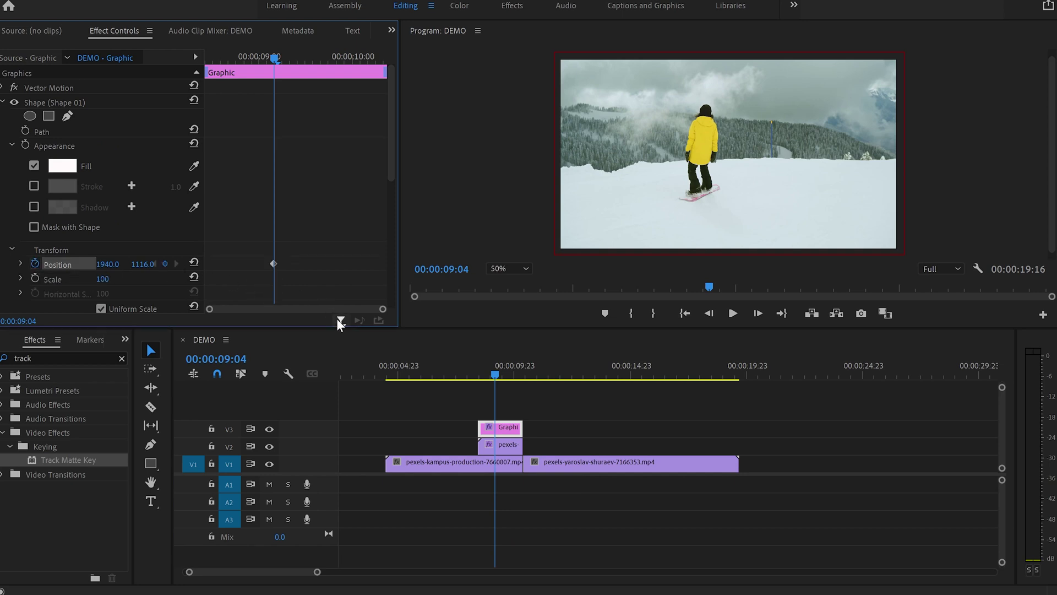
{"action": "left_click_drag", "start_coordinate": [340, 329], "coordinate": [340, 357]}
{"action": "left_click_drag", "start_coordinate": [296, 264], "coordinate": [430, 277]}
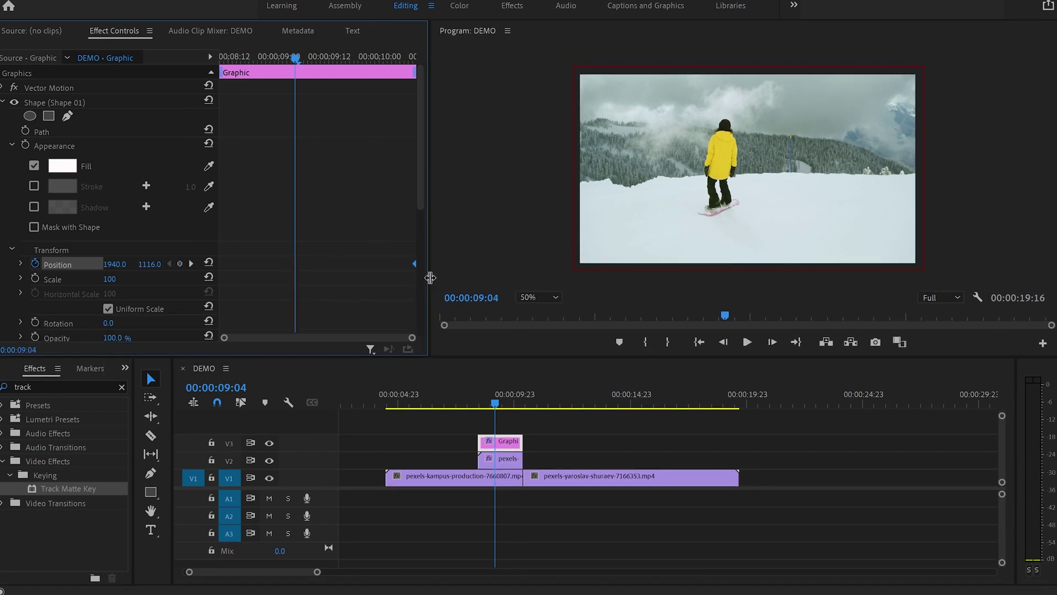
{"action": "left_click_drag", "start_coordinate": [417, 269], "coordinate": [413, 267]}
- Add Position keyframes at 00:00:09:11 and 00:00:08:10, the latter off-screen left at -1914.0, 1116.0
{"action": "left_click", "coordinate": [329, 57]}
{"action": "key", "text": "Left"}
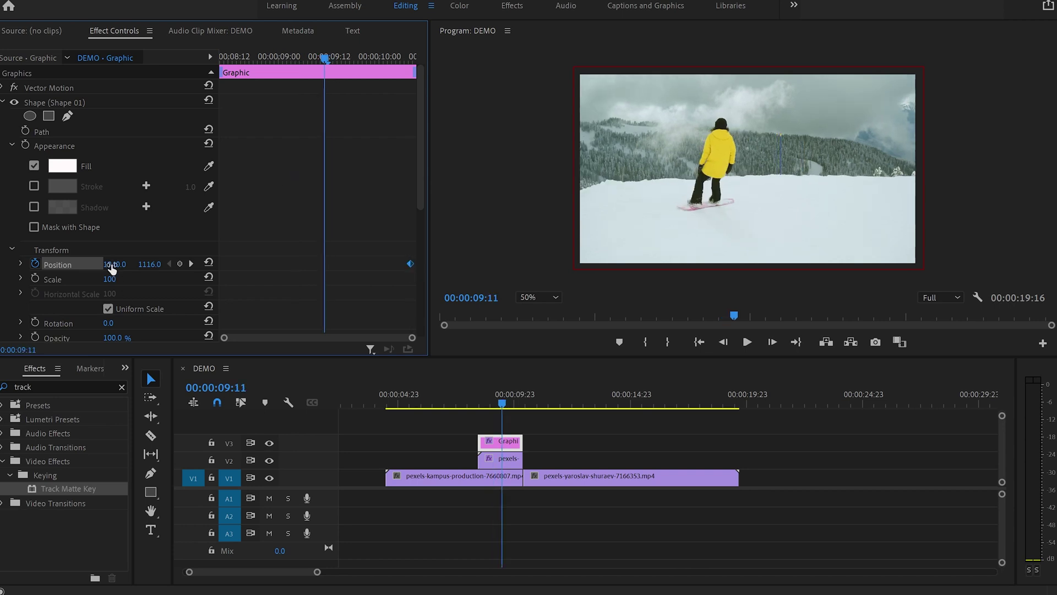
{"action": "left_click_drag", "start_coordinate": [112, 269], "coordinate": [88, 264]}
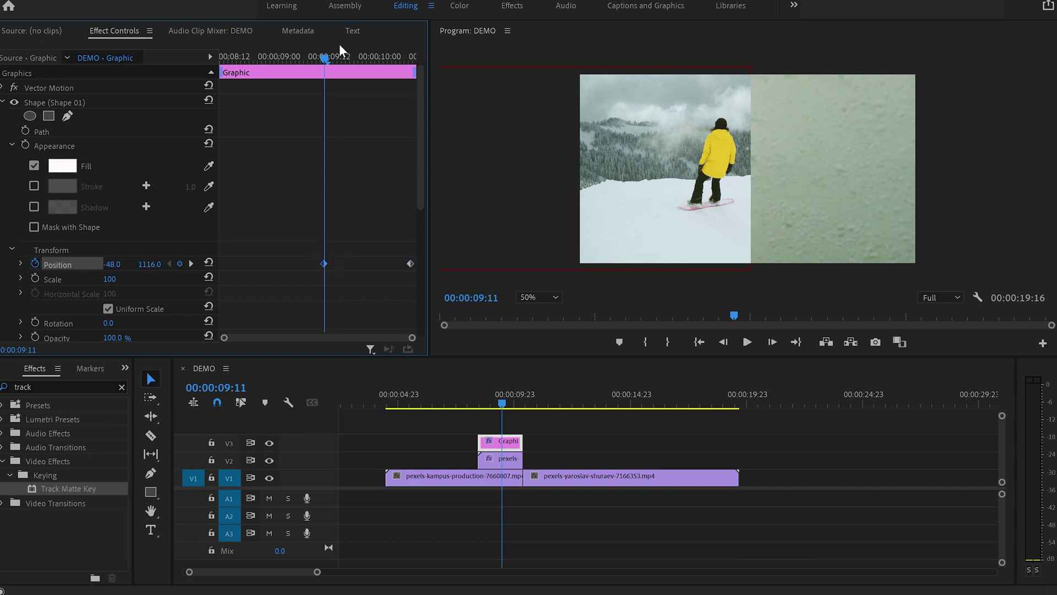
{"action": "left_click_drag", "start_coordinate": [325, 64], "coordinate": [286, 67]}
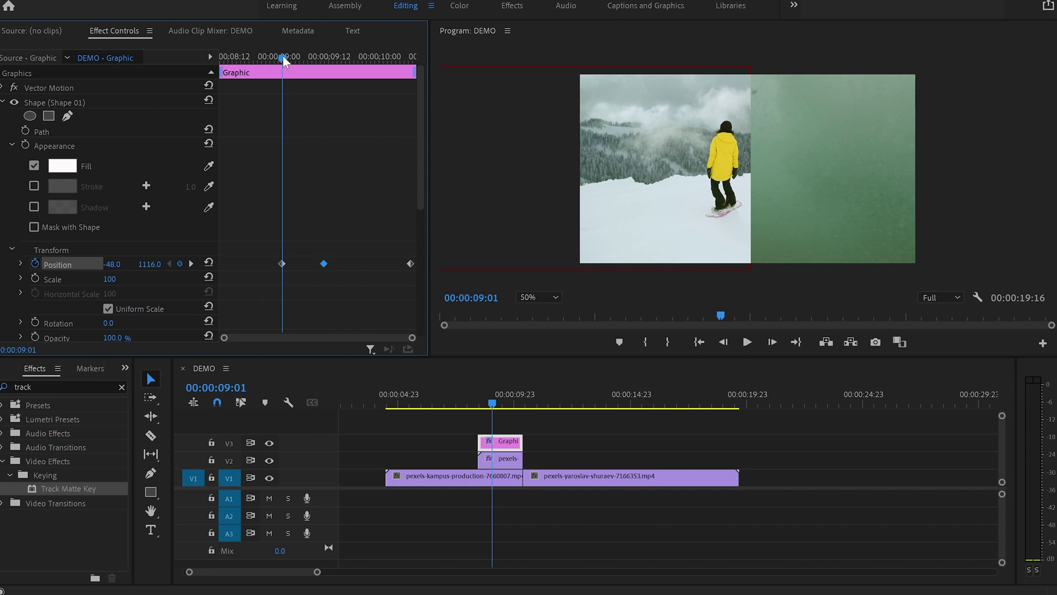
{"action": "left_click_drag", "start_coordinate": [284, 61], "coordinate": [221, 70]}
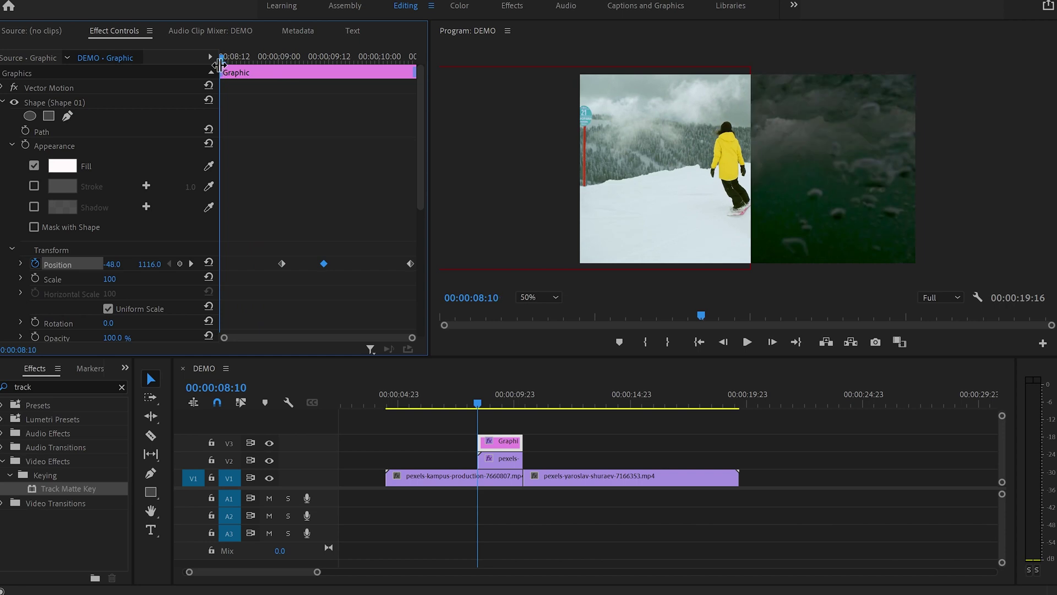
{"action": "mouse_move", "coordinate": [113, 264]}
{"action": "left_mouse_down"}
{"action": "mouse_move", "coordinate": [128, 265]}
{"action": "mouse_move", "coordinate": [71, 264]}
{"action": "mouse_move", "coordinate": [116, 253]}
{"action": "left_mouse_up"}
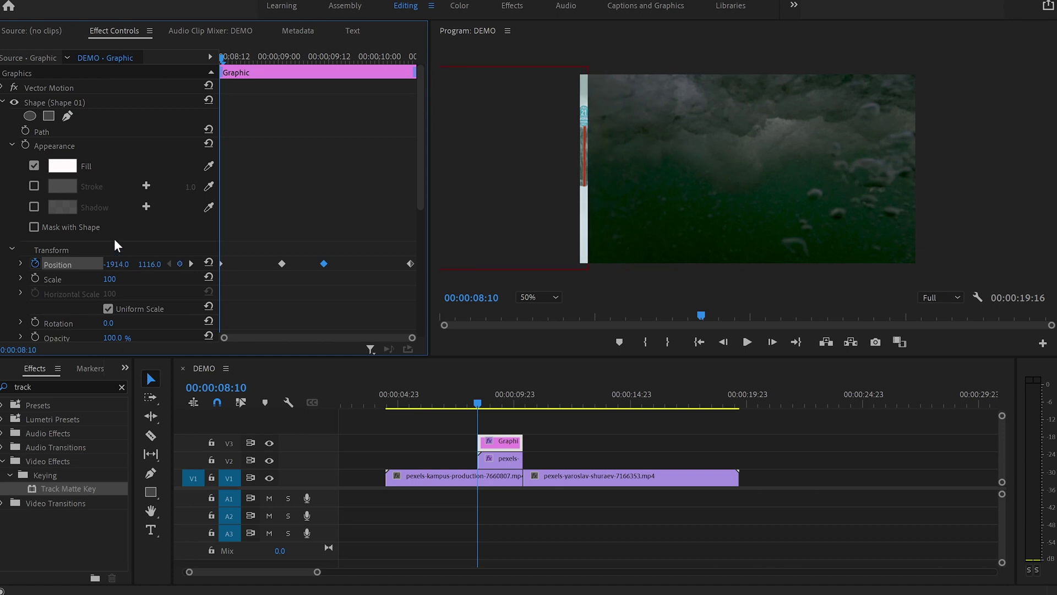
{"action": "left_click", "coordinate": [256, 263]}
- Set the first Position keyframe to Ease Out and the last to Ease In
{"action": "right_click", "coordinate": [221, 265]}
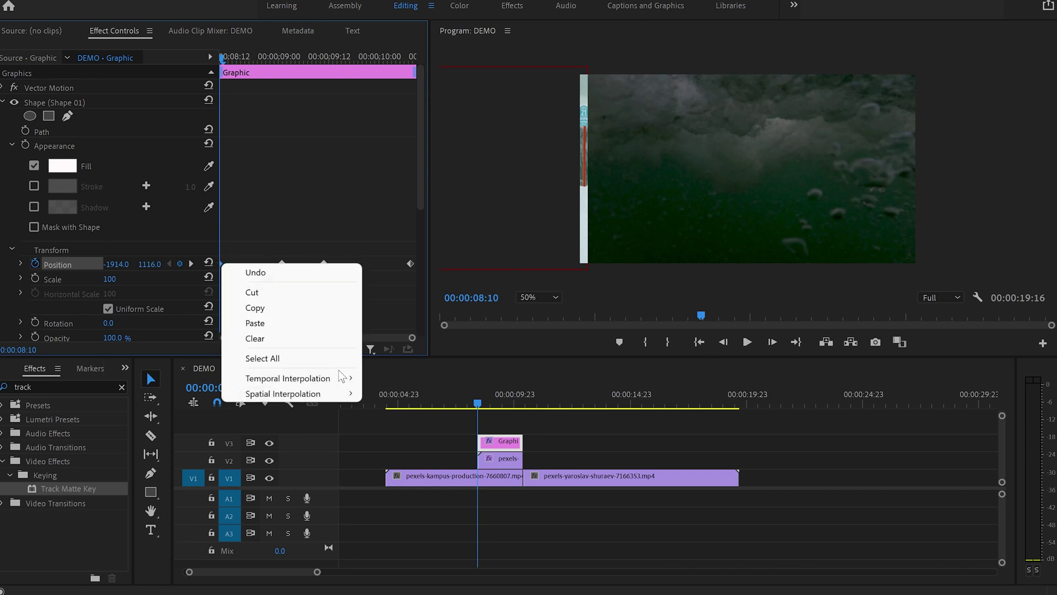
{"action": "mouse_move", "coordinate": [344, 379]}
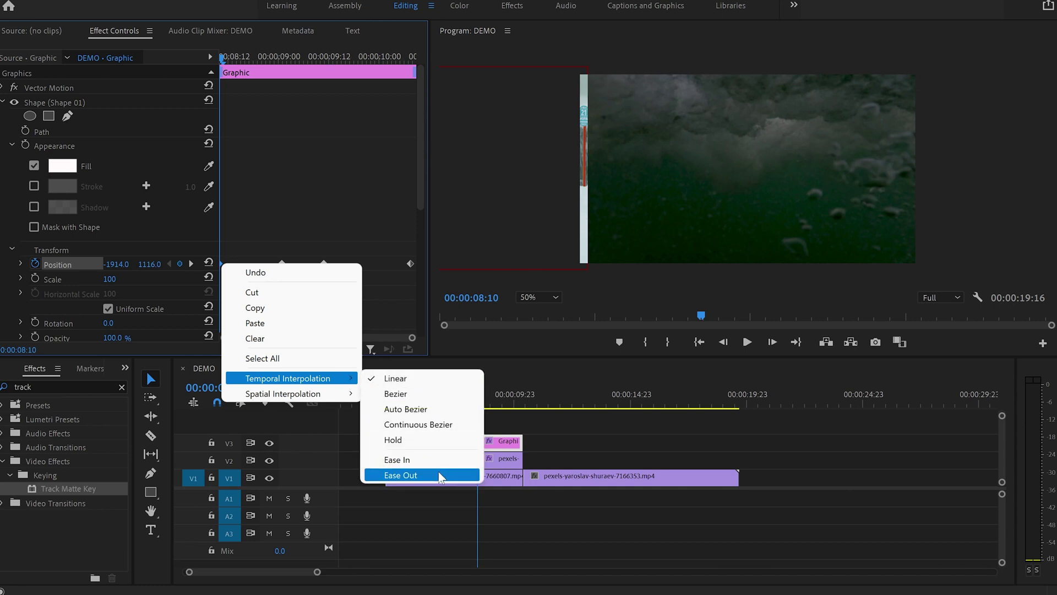
{"action": "left_click", "coordinate": [379, 474]}
{"action": "left_click_drag", "start_coordinate": [389, 253], "coordinate": [419, 285]}
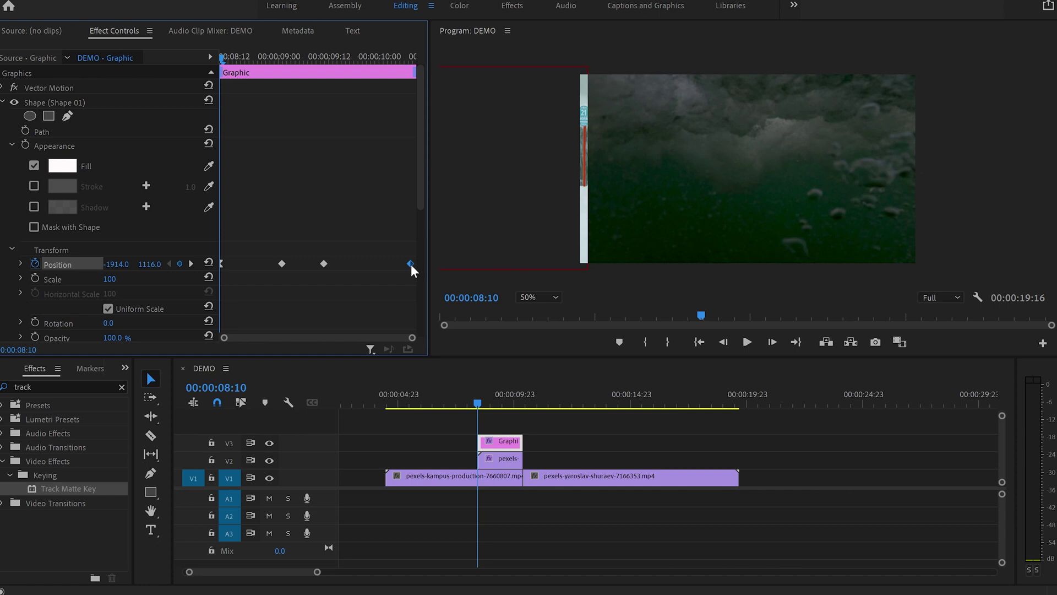
{"action": "right_click", "coordinate": [412, 266]}
{"action": "mouse_move", "coordinate": [491, 380]}
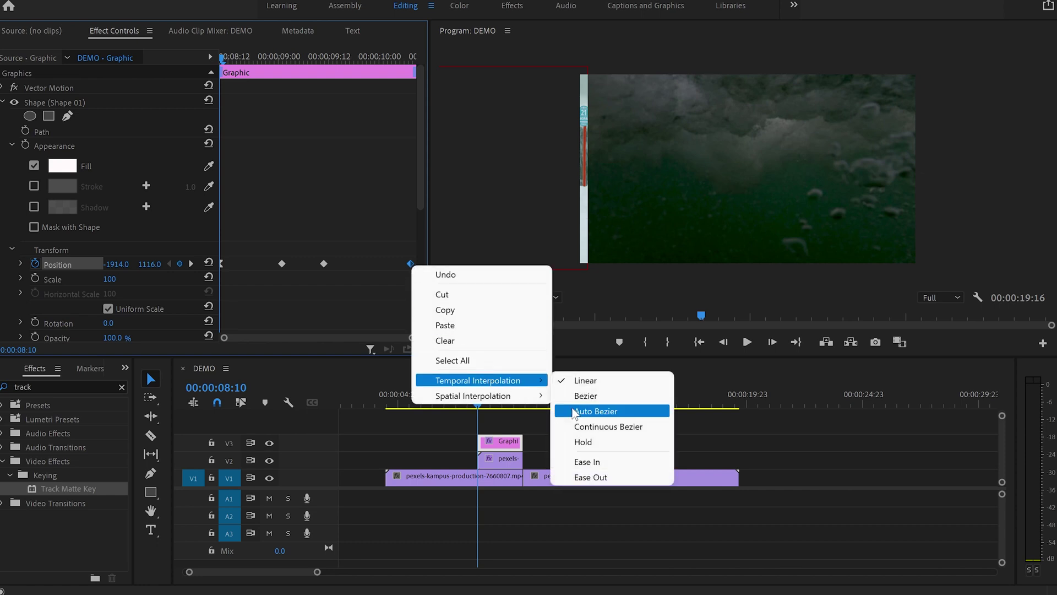
{"action": "left_click", "coordinate": [585, 462]}
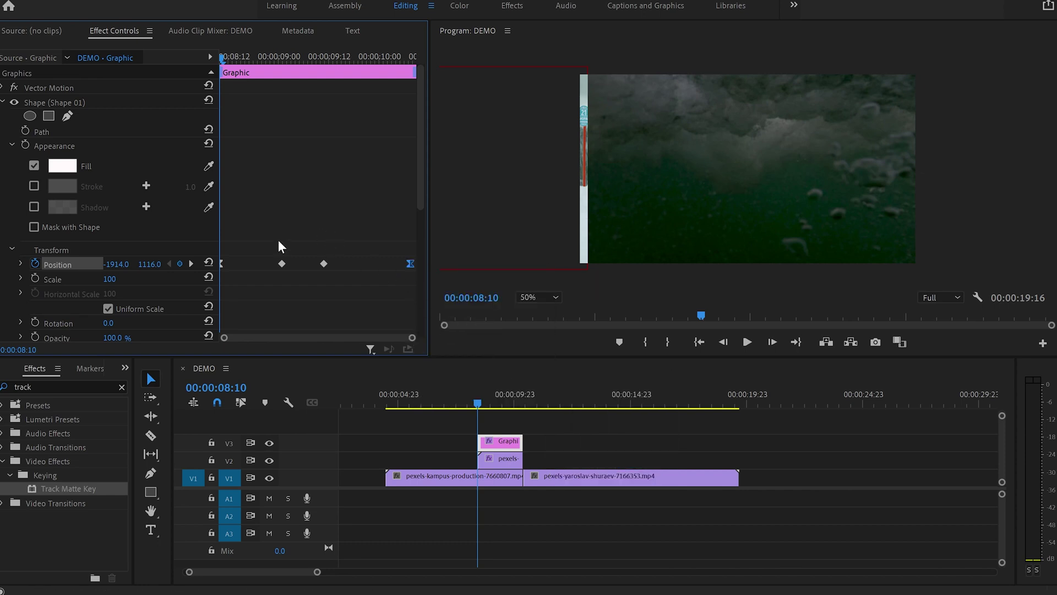
- Make the middle keyframes Bezier, preview the wipe from 09:11, and enable the shape's stroke
{"action": "left_click_drag", "start_coordinate": [269, 249], "coordinate": [339, 284]}
{"action": "right_click", "coordinate": [325, 265]}
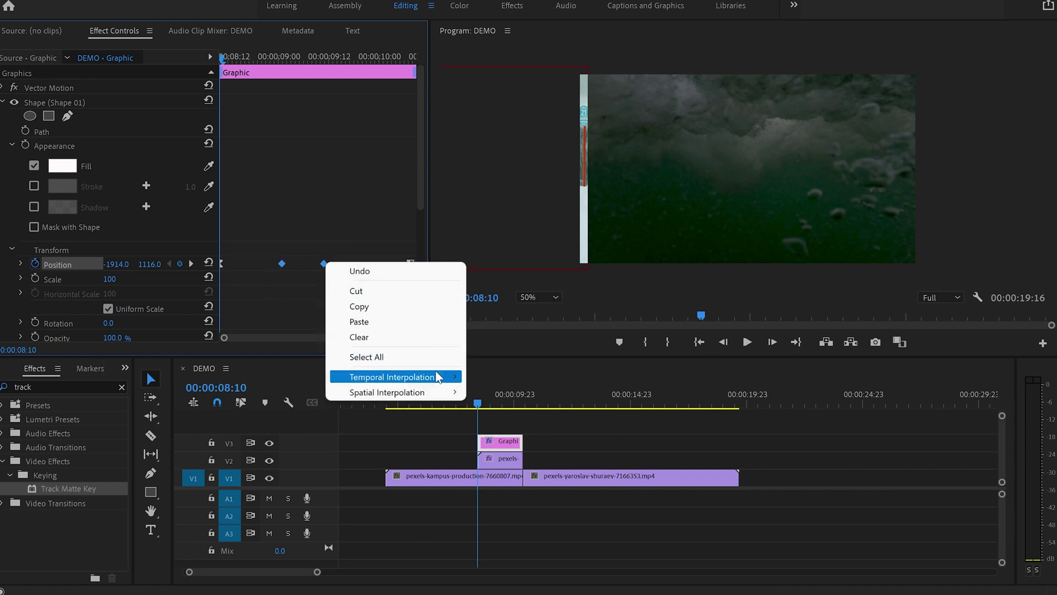
{"action": "mouse_move", "coordinate": [440, 379]}
{"action": "left_click", "coordinate": [496, 392]}
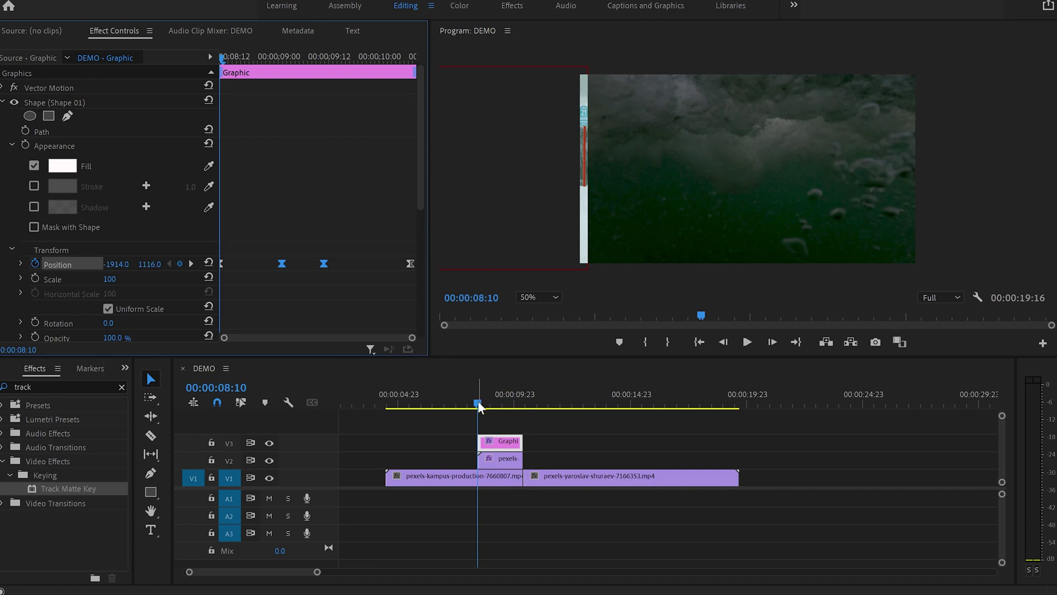
{"action": "left_click", "coordinate": [473, 407]}
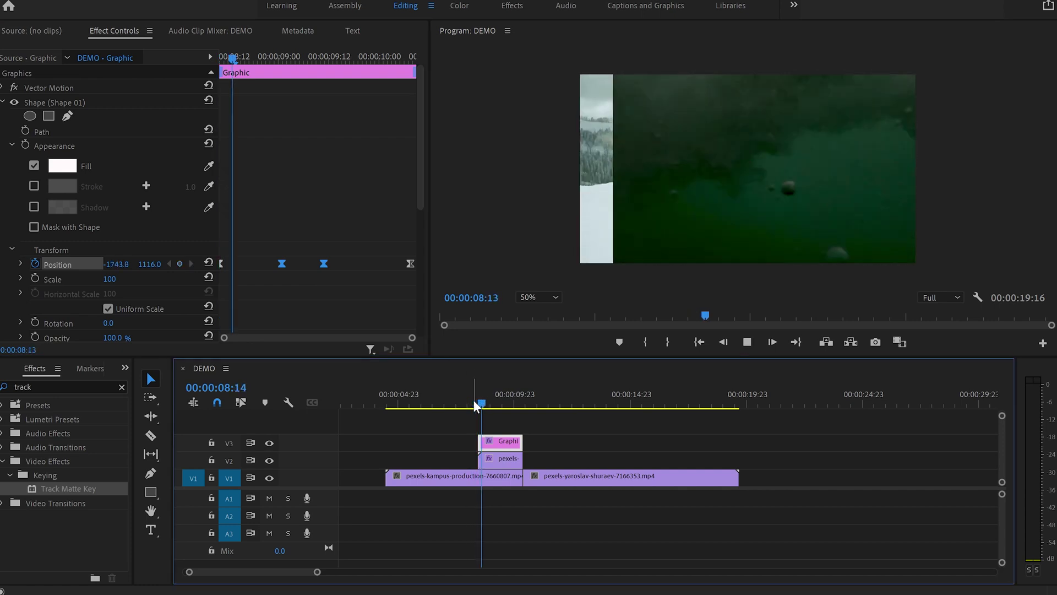
{"action": "left_click", "coordinate": [503, 408]}
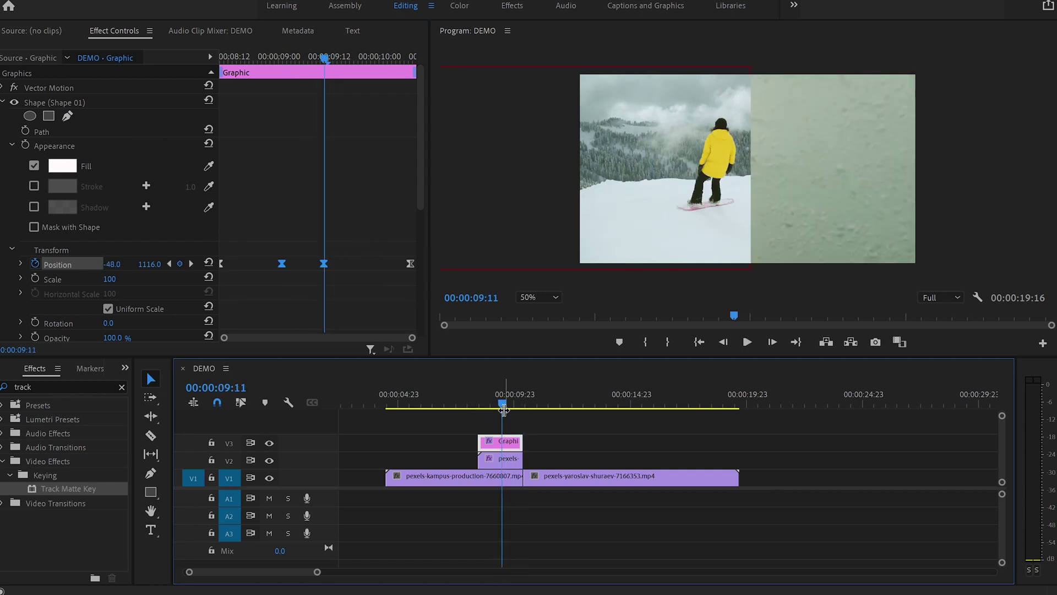
{"action": "left_click", "coordinate": [36, 185]}
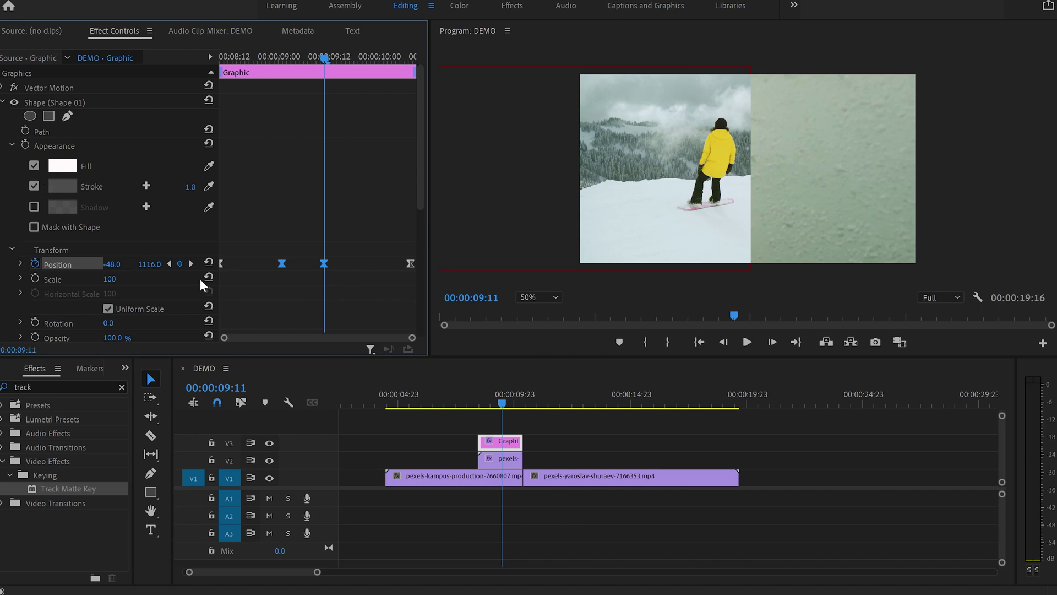
- Confirm the V2 clip's Track Matte Key composites using Matte Luma
{"action": "left_click", "coordinate": [517, 458]}
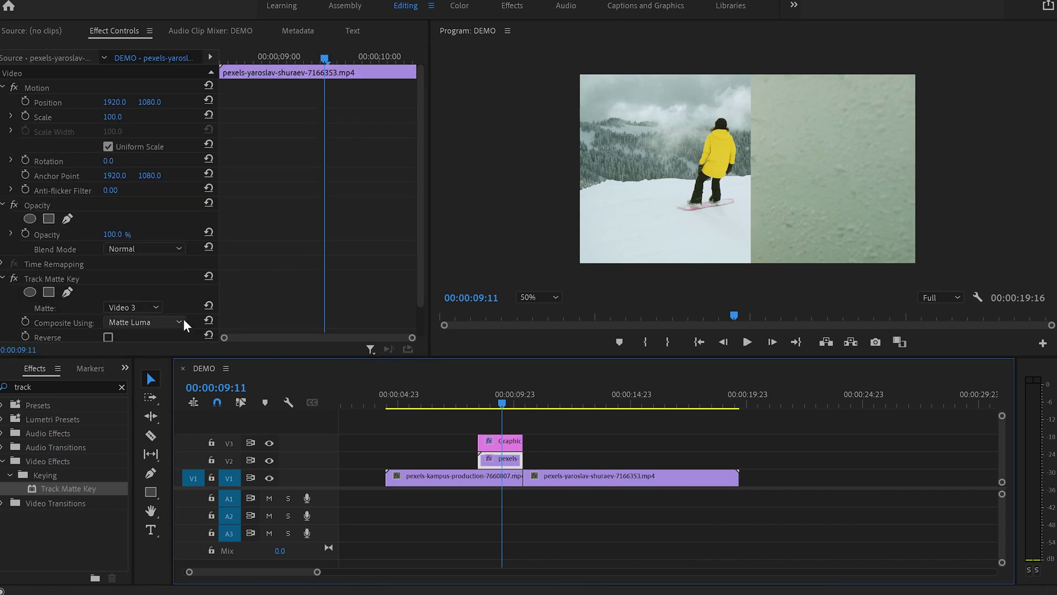
{"action": "left_click", "coordinate": [160, 322]}
{"action": "left_click", "coordinate": [160, 351]}
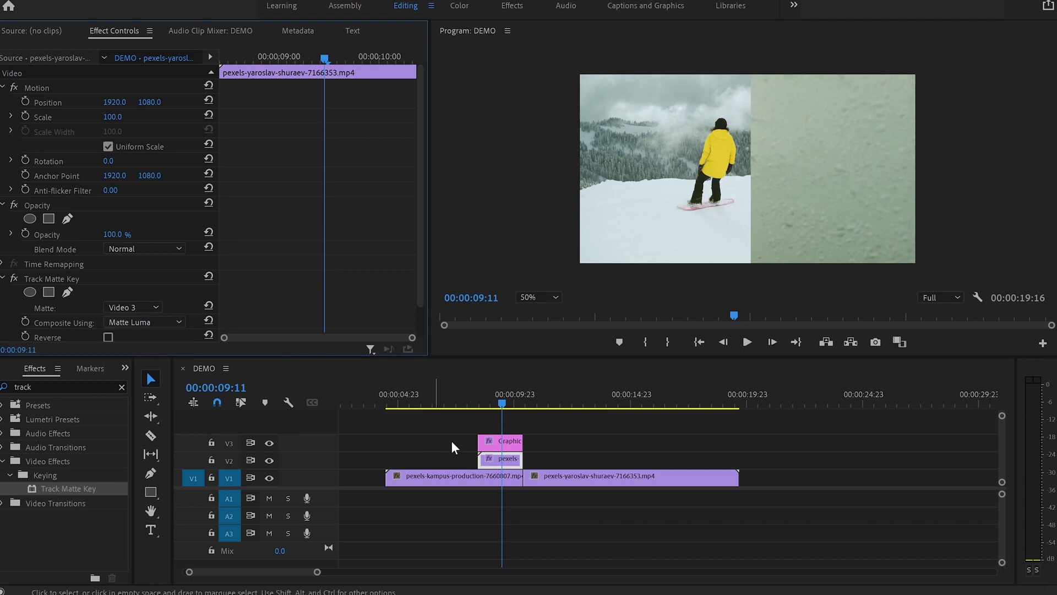
- Widen the Graphic rectangle's stroke to 100 and return to 00:00:08:10
{"action": "left_click", "coordinate": [498, 449]}
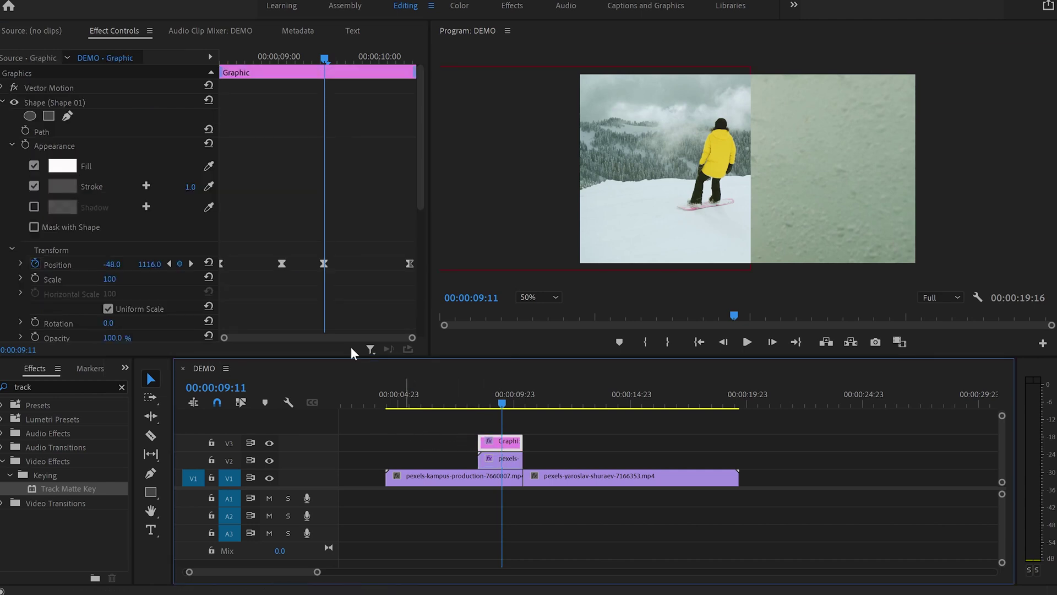
{"action": "left_click_drag", "start_coordinate": [180, 194], "coordinate": [234, 194]}
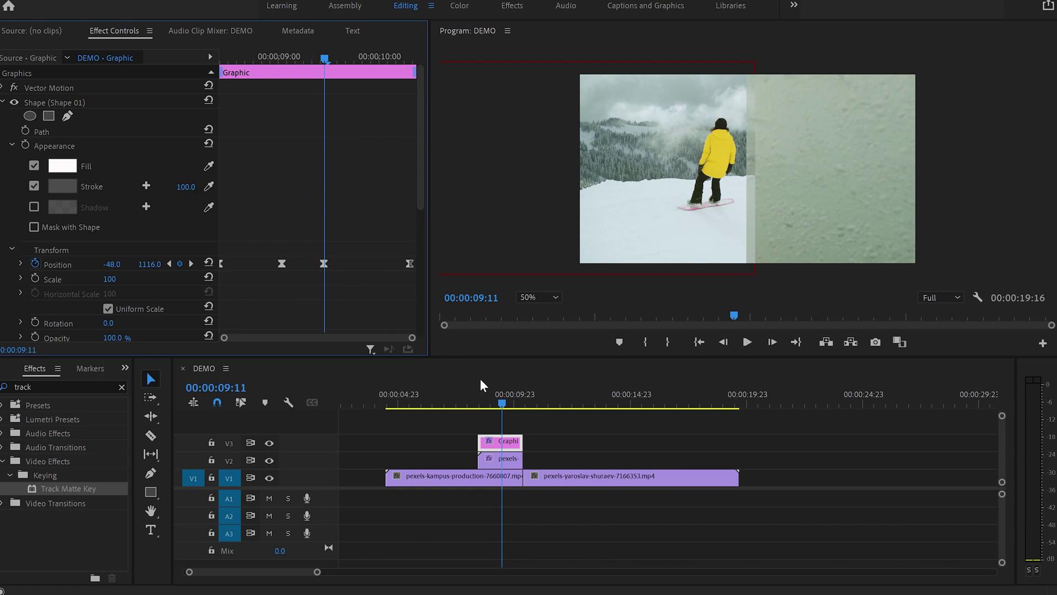
{"action": "left_click_drag", "start_coordinate": [504, 407], "coordinate": [480, 411]}
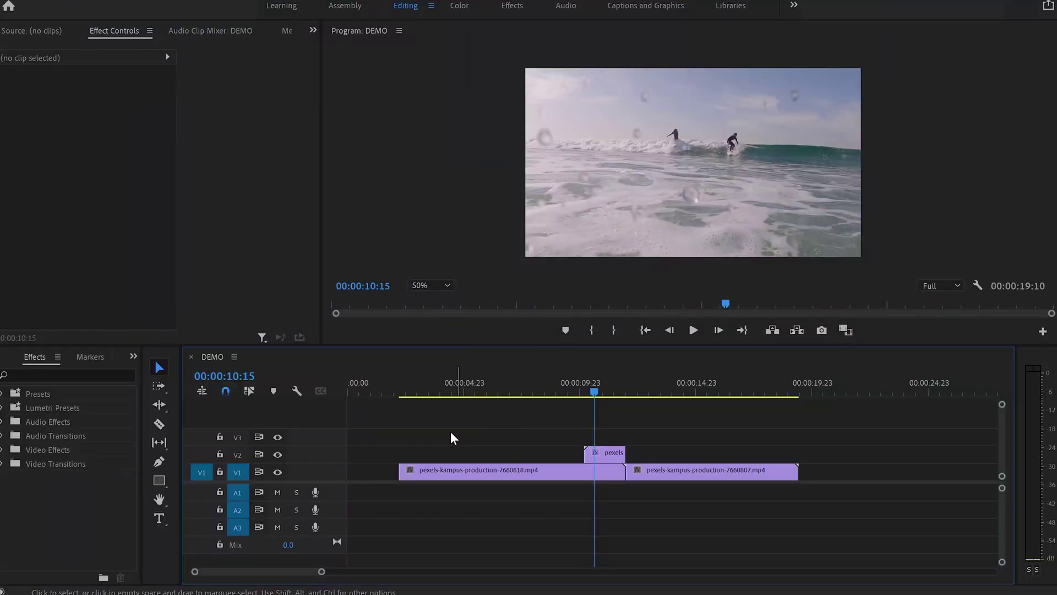
- Draw two rectangles over the top and bottom halves, extending the bottom one past the right edge
{"action": "left_click", "coordinate": [159, 481]}
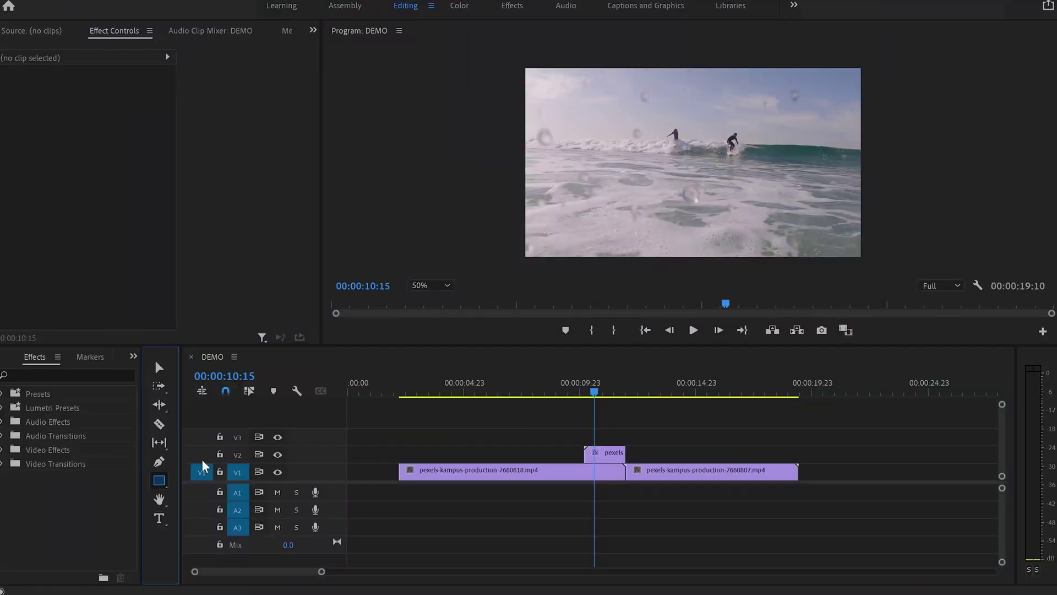
{"action": "left_click_drag", "start_coordinate": [527, 69], "coordinate": [862, 161]}
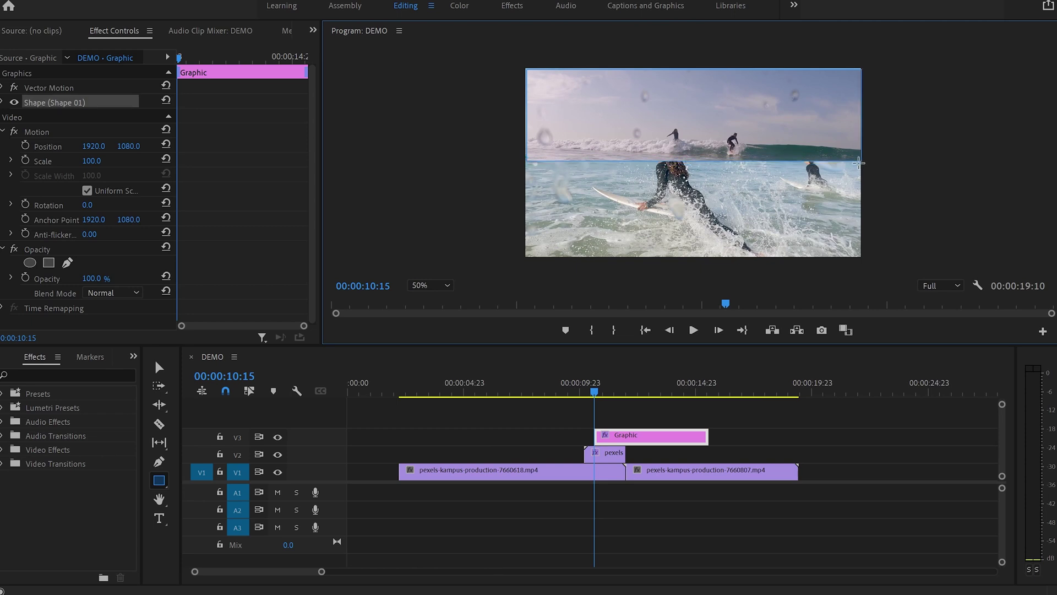
{"action": "mouse_move", "coordinate": [860, 163]}
{"action": "left_mouse_down"}
{"action": "mouse_move", "coordinate": [613, 185]}
{"action": "mouse_move", "coordinate": [506, 242]}
{"action": "mouse_move", "coordinate": [520, 272]}
{"action": "left_mouse_up"}
{"action": "left_click_drag", "start_coordinate": [692, 161], "coordinate": [692, 160]}
{"action": "left_click_drag", "start_coordinate": [851, 215], "coordinate": [866, 214]}
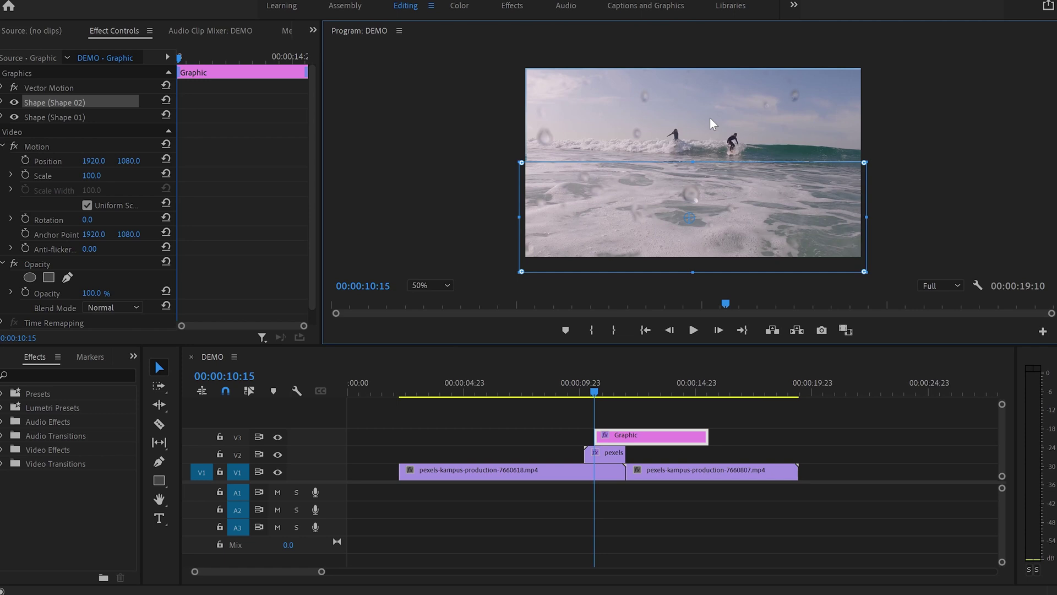
- Stretch the top rectangle past the frame's left, top and right edges
{"action": "left_click", "coordinate": [713, 126]}
{"action": "left_click_drag", "start_coordinate": [522, 115], "coordinate": [512, 115]}
{"action": "left_click_drag", "start_coordinate": [691, 65], "coordinate": [692, 60]}
{"action": "left_click_drag", "start_coordinate": [861, 111], "coordinate": [868, 110]}
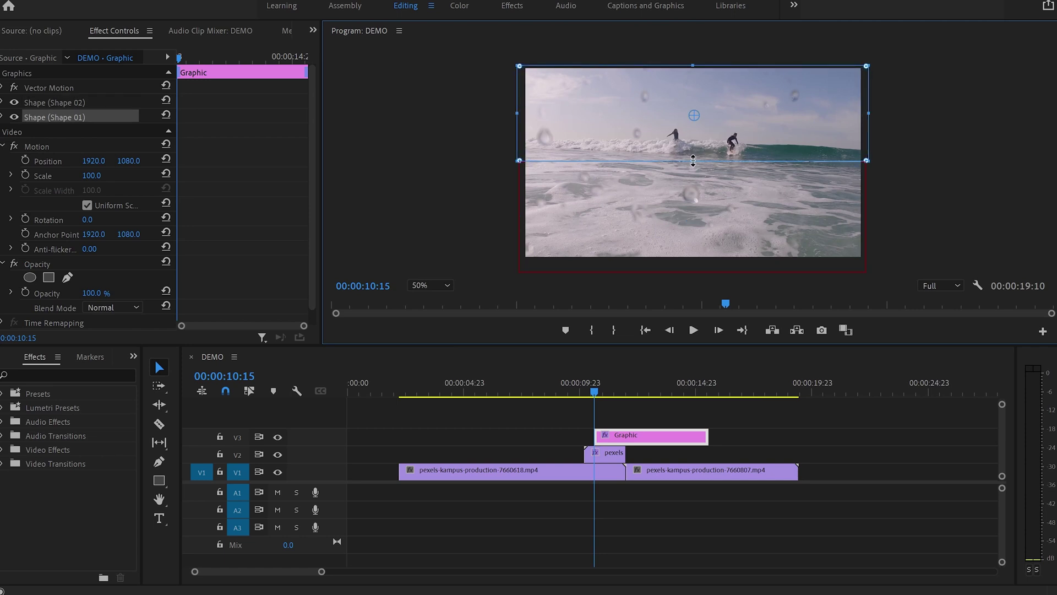
{"action": "left_click_drag", "start_coordinate": [693, 159], "coordinate": [693, 161]}
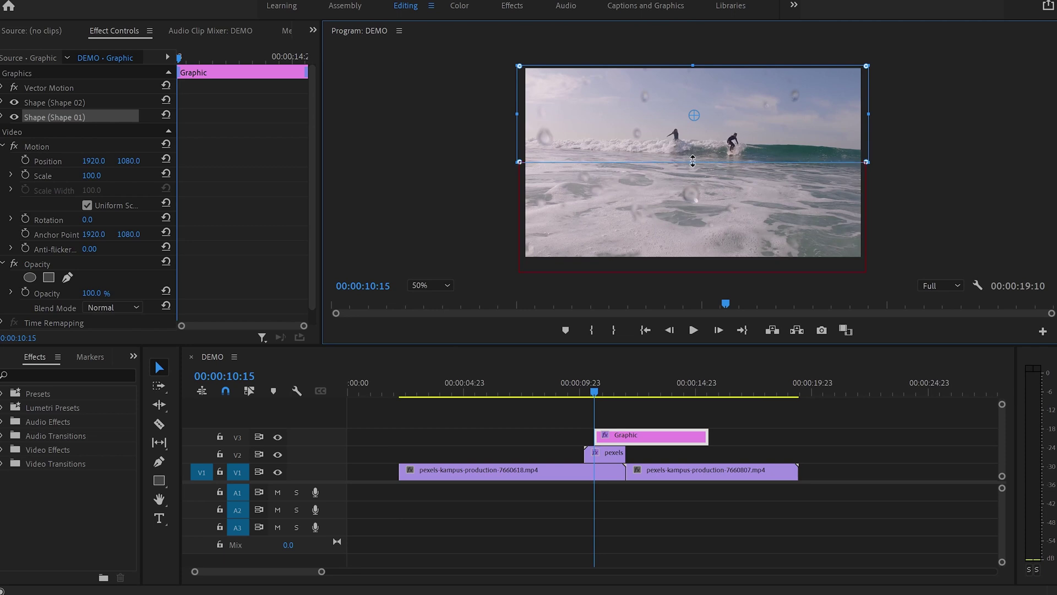
- Move the Graphic clip to start at 00:00:10:05
{"action": "left_click", "coordinate": [897, 154]}
{"action": "left_click", "coordinate": [778, 212]}
{"action": "left_click", "coordinate": [648, 438]}
{"action": "left_click_drag", "start_coordinate": [647, 438], "coordinate": [641, 438]}
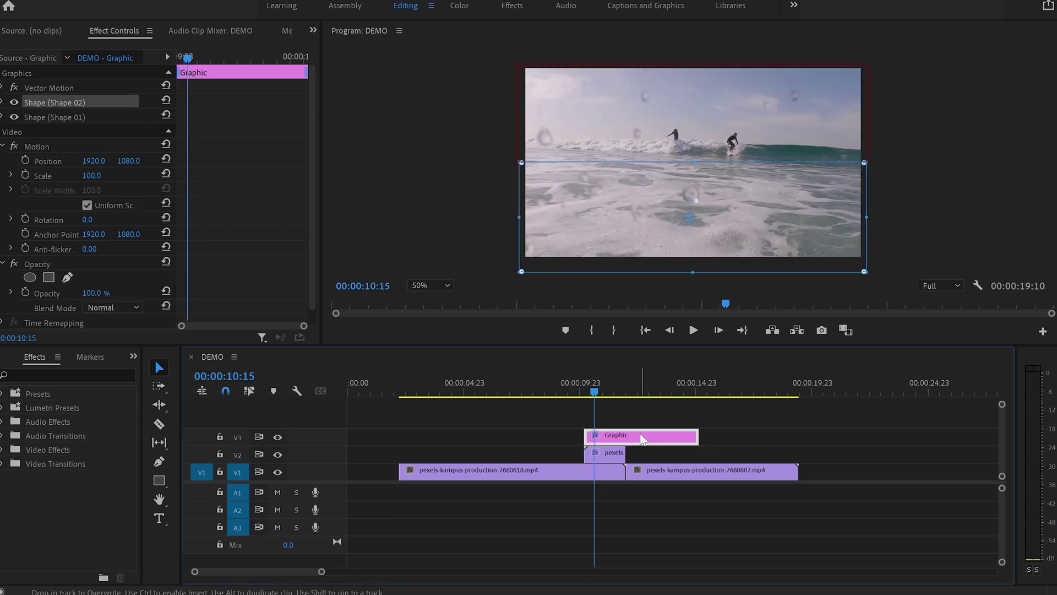
- Razor the Graphic clip at 00:00:11:23 and delete the right piece
{"action": "key", "text": "c"}
{"action": "left_click", "coordinate": [627, 436]}
{"action": "key", "text": "v"}
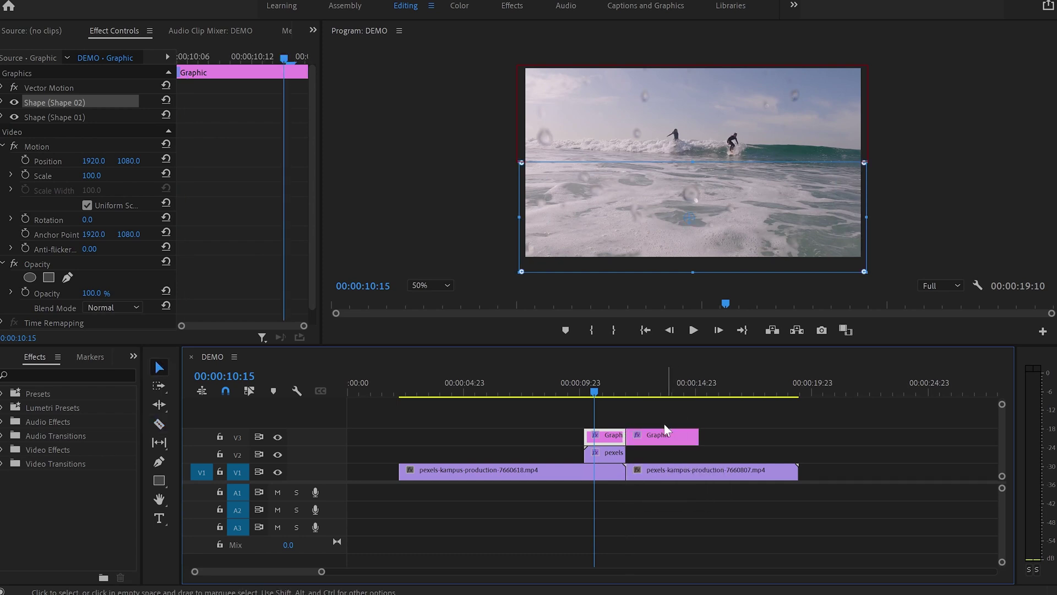
{"action": "left_click", "coordinate": [658, 438]}
{"action": "key", "text": "Delete"}
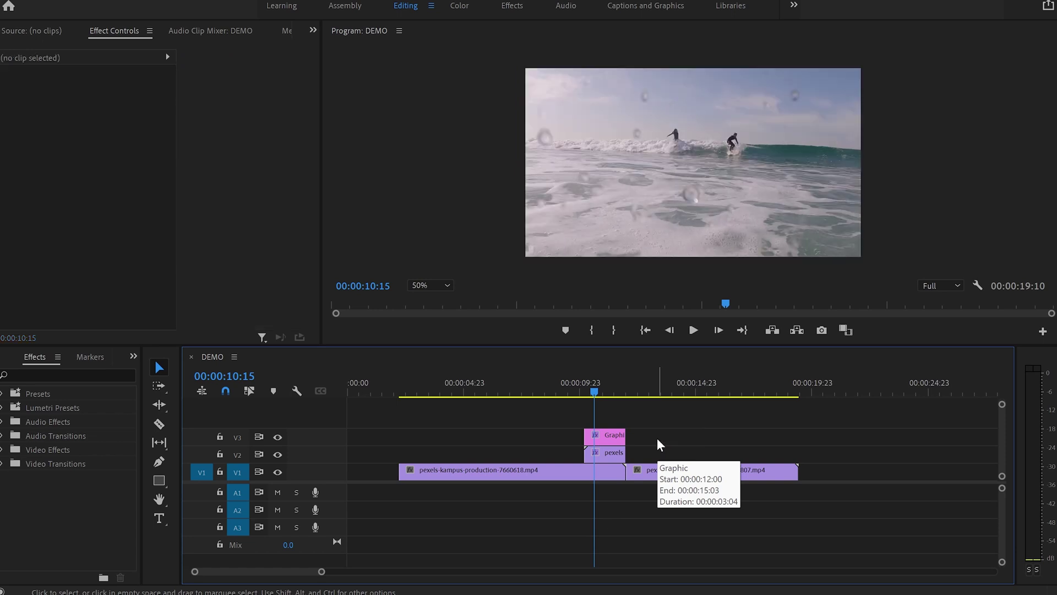
- Select the shortened Graphic clip and expand Shape 01's properties in Effect Controls
{"action": "left_click", "coordinate": [610, 434]}
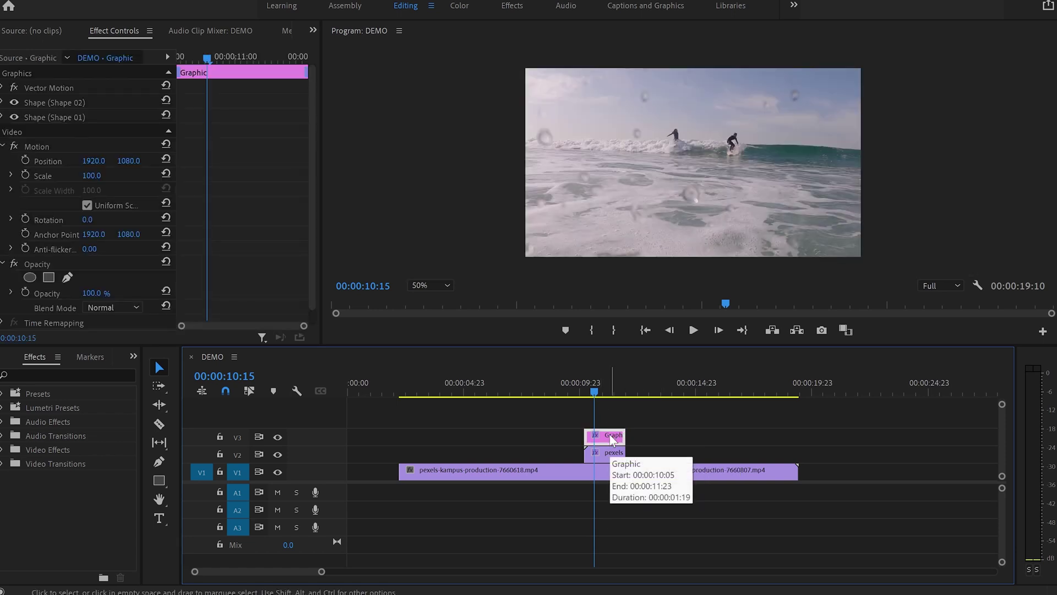
{"action": "left_click_drag", "start_coordinate": [322, 263], "coordinate": [422, 278]}
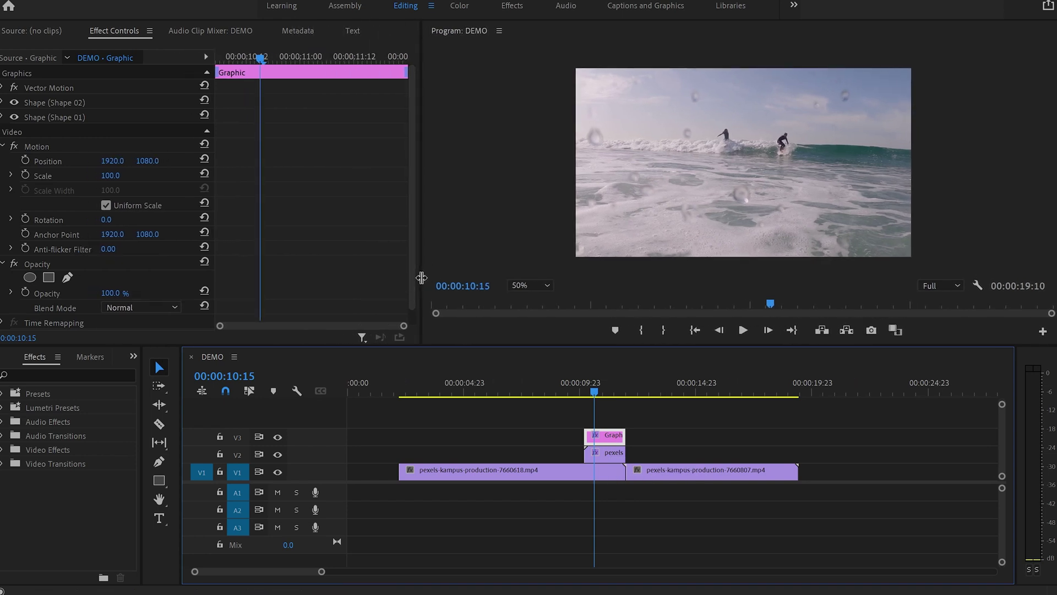
{"action": "left_click", "coordinate": [4, 117]}
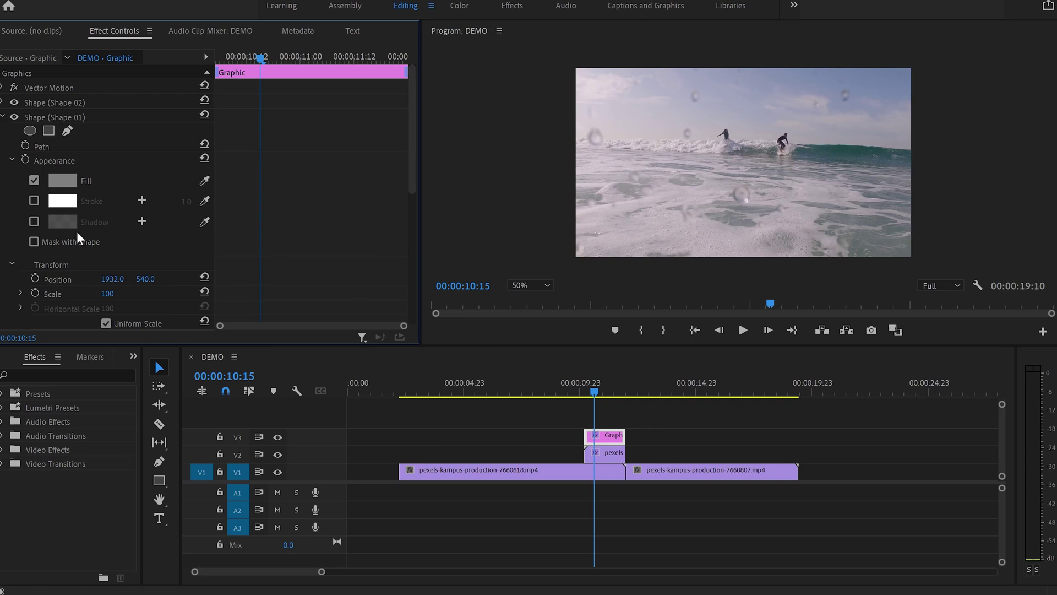
- Keyframe Shape 01's Position so the top bar slides off to the right
{"action": "left_click", "coordinate": [34, 278]}
{"action": "left_click_drag", "start_coordinate": [260, 279], "coordinate": [429, 314]}
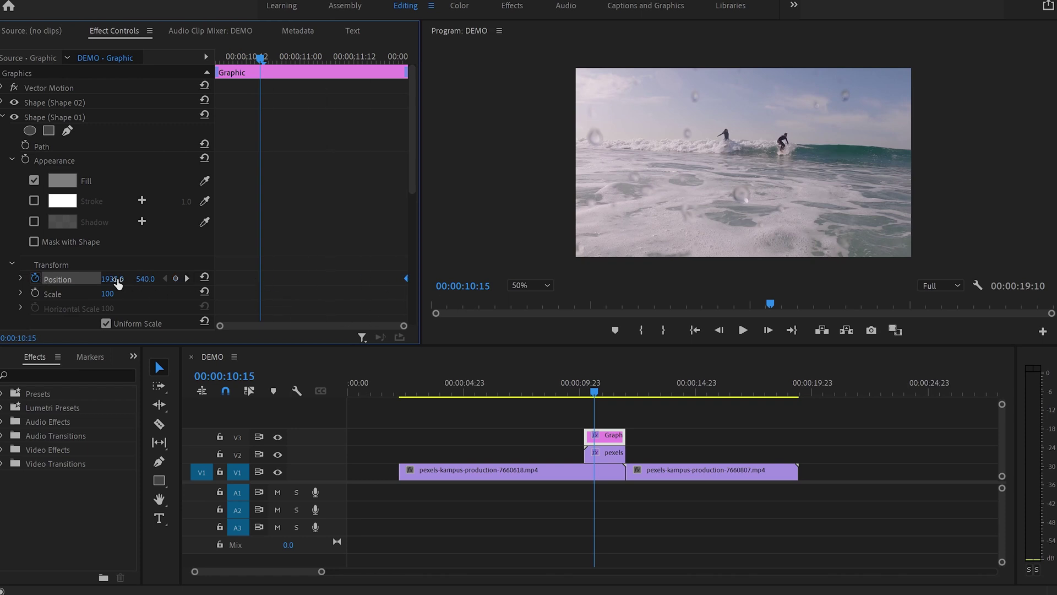
{"action": "left_click_drag", "start_coordinate": [113, 279], "coordinate": [548, 278]}
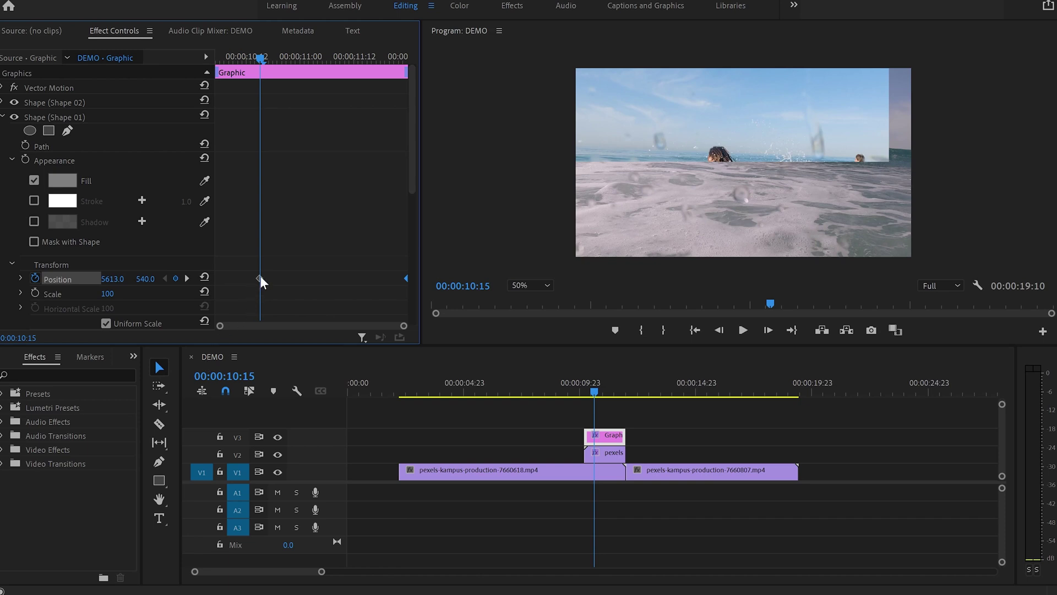
{"action": "left_click_drag", "start_coordinate": [260, 278], "coordinate": [212, 281]}
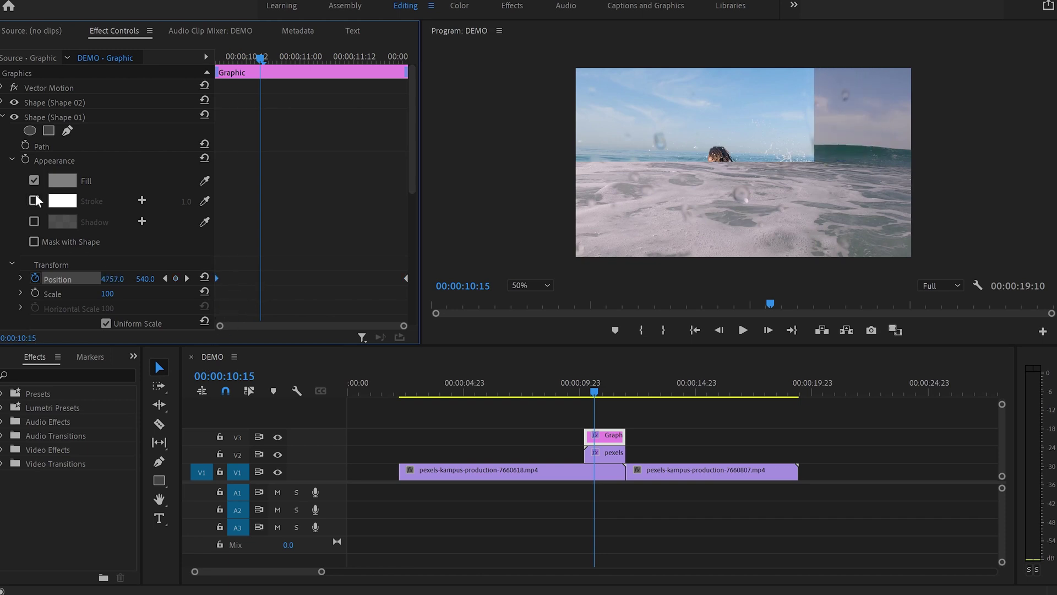
- Keyframe Shape 02's Position so the bottom bar slides off to the left
{"action": "left_click", "coordinate": [3, 103]}
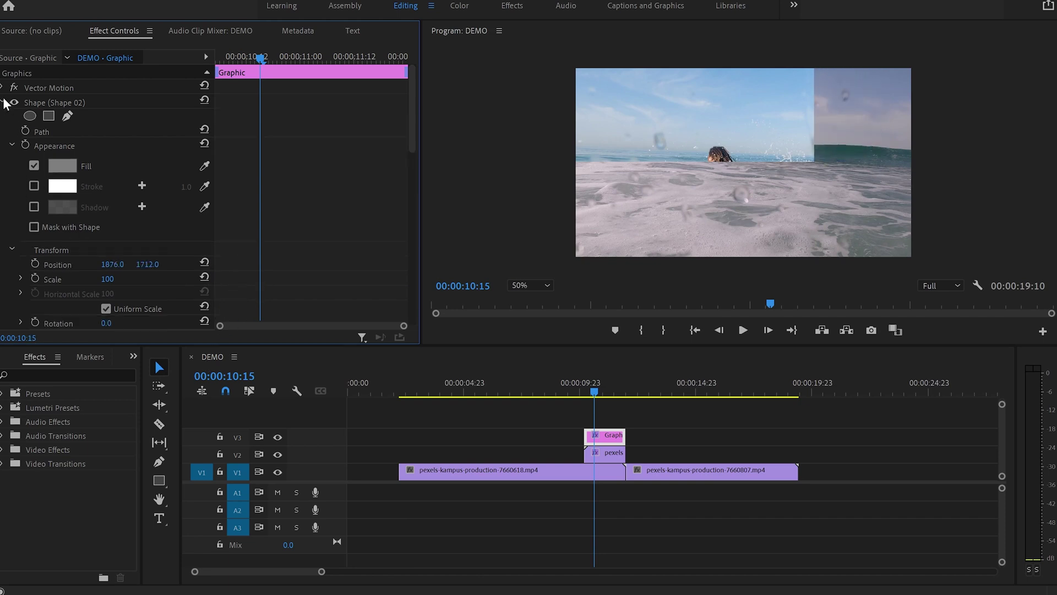
{"action": "left_click", "coordinate": [35, 264]}
{"action": "left_click_drag", "start_coordinate": [256, 265], "coordinate": [479, 303]}
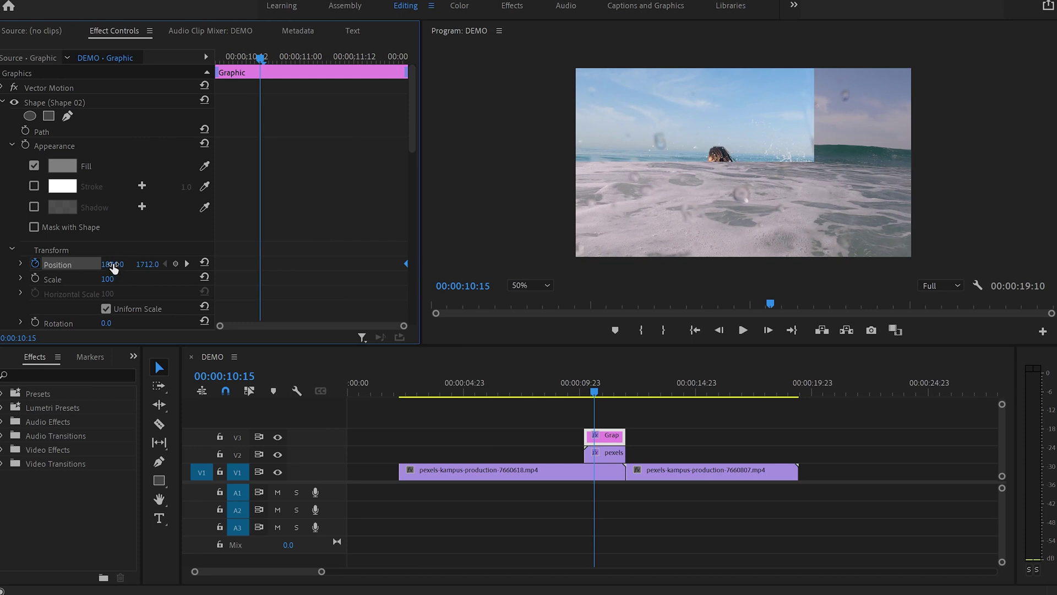
{"action": "left_click_drag", "start_coordinate": [112, 264], "coordinate": [0, 265]}
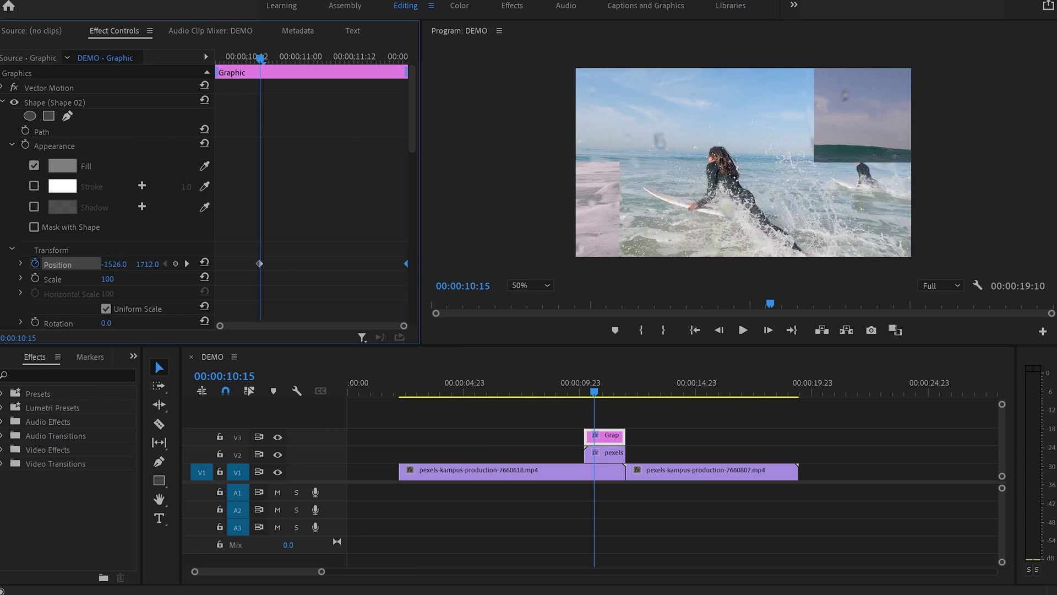
{"action": "left_click_drag", "start_coordinate": [117, 264], "coordinate": [270, 276]}
- Set the rectangles' starting Position keyframes to Ease Out
{"action": "scroll", "coordinate": [269, 213], "scroll_direction": "down", "scroll_amount": 1}
{"action": "scroll", "coordinate": [267, 208], "scroll_direction": "down", "scroll_amount": 5}
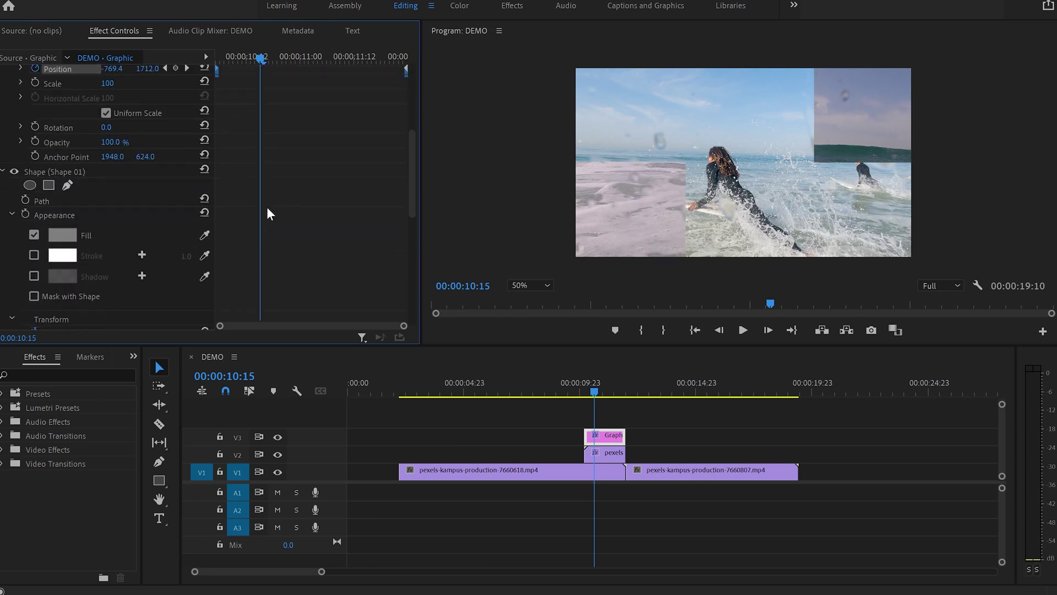
{"action": "left_click_drag", "start_coordinate": [293, 345], "coordinate": [329, 431]}
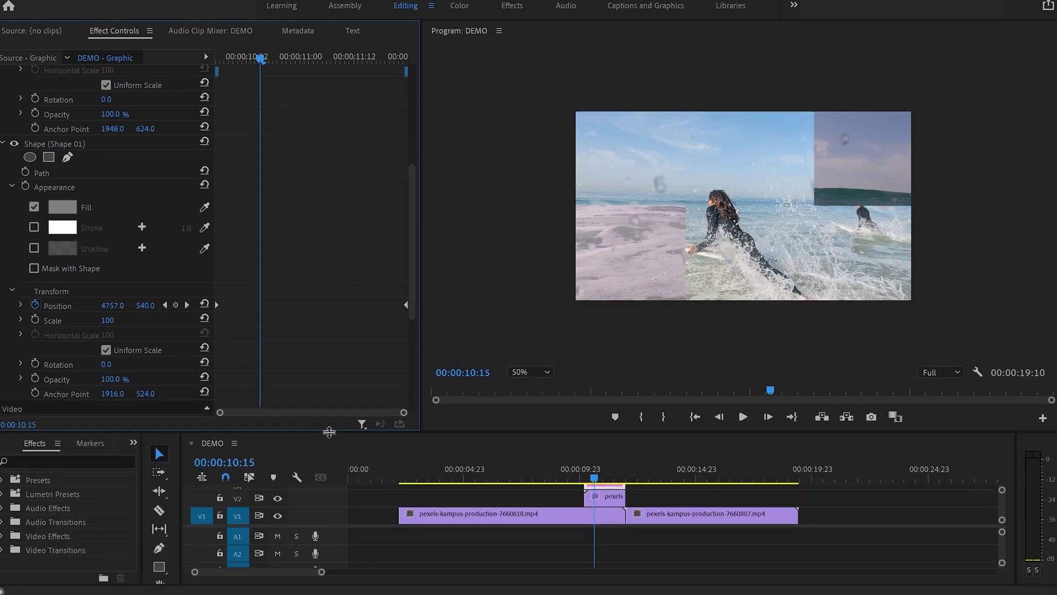
{"action": "left_click_drag", "start_coordinate": [424, 295], "coordinate": [468, 273]}
{"action": "scroll", "coordinate": [345, 198], "scroll_direction": "up", "scroll_amount": 2}
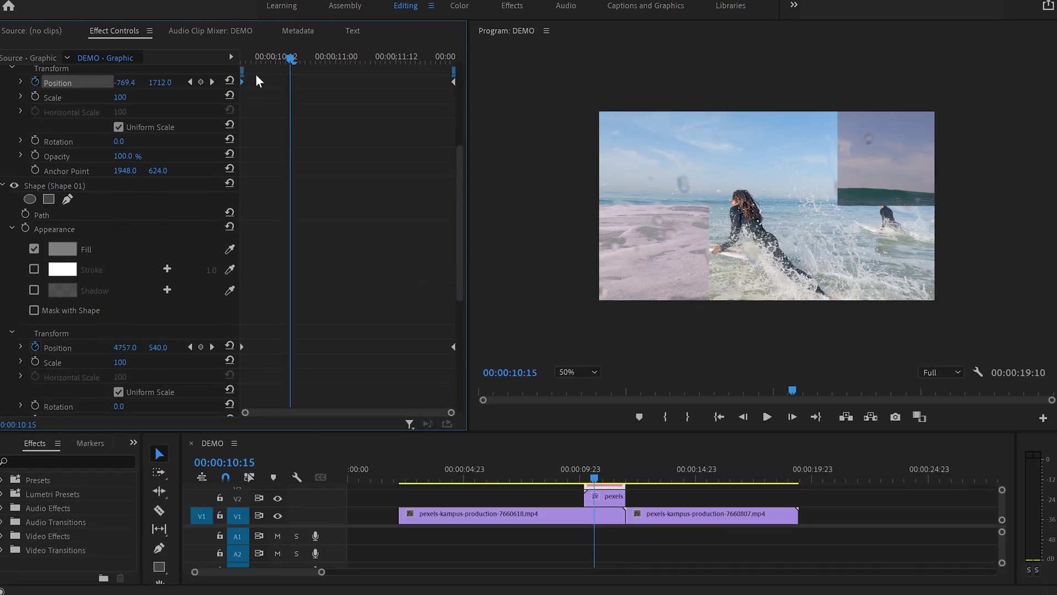
{"action": "left_click_drag", "start_coordinate": [247, 80], "coordinate": [226, 383]}
{"action": "right_click", "coordinate": [242, 346]}
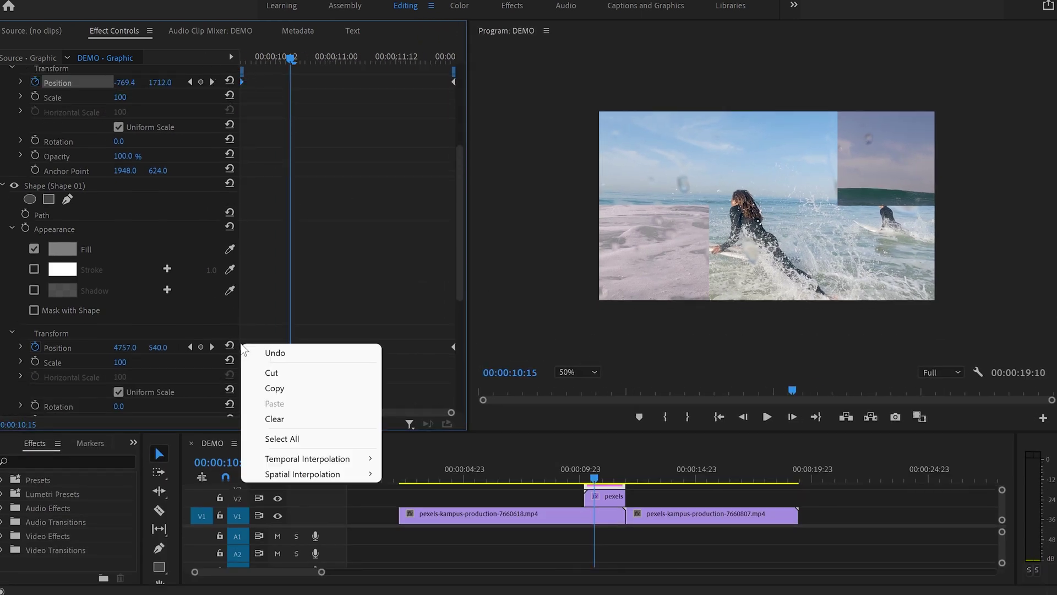
{"action": "left_click", "coordinate": [418, 554]}
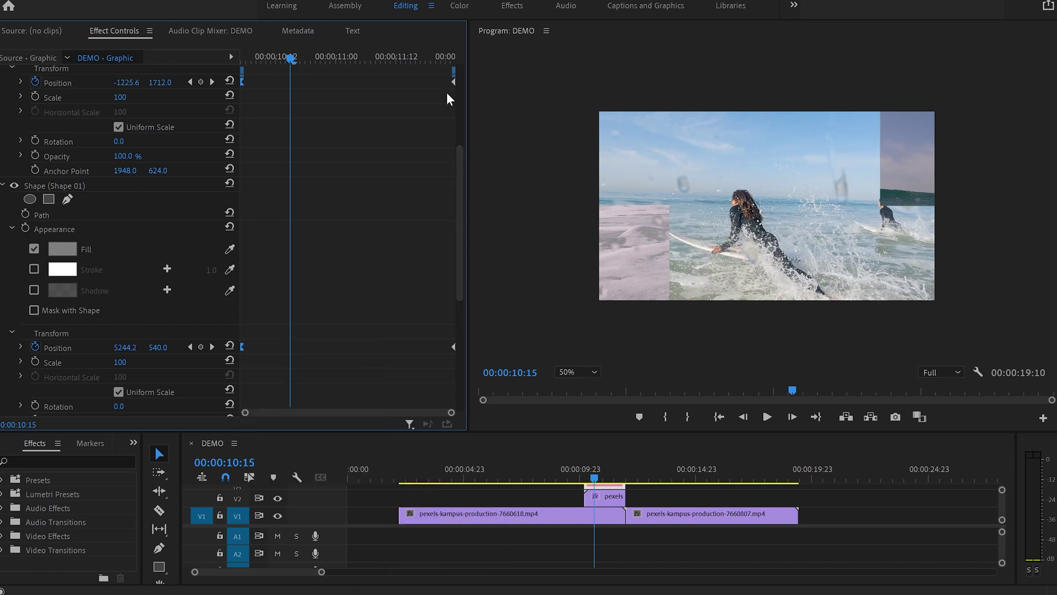
- Set the end Position keyframes to Ease In
{"action": "right_click", "coordinate": [453, 346]}
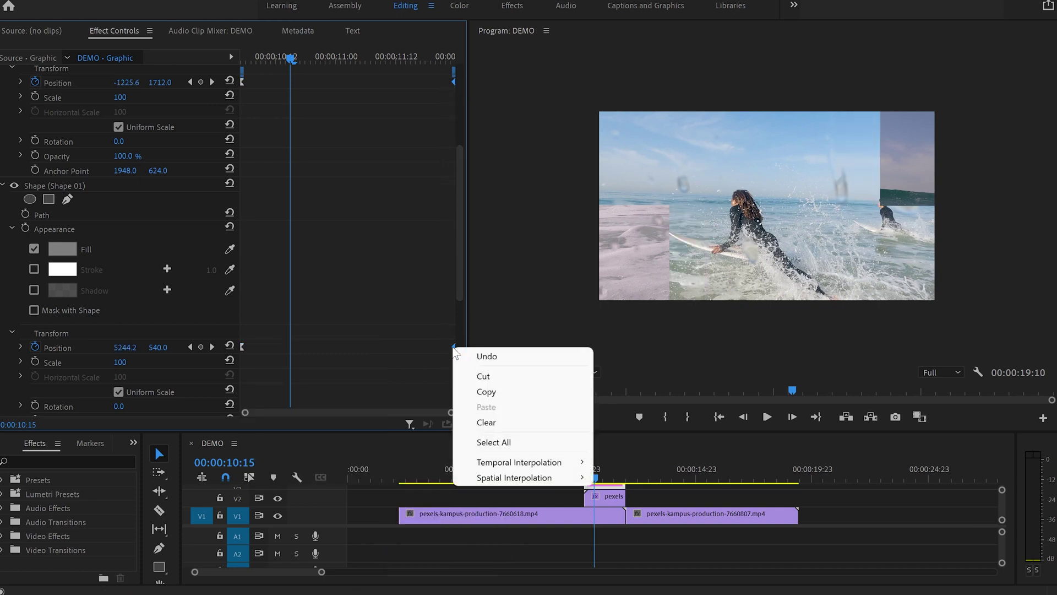
{"action": "mouse_move", "coordinate": [565, 470]}
{"action": "left_click", "coordinate": [625, 544]}
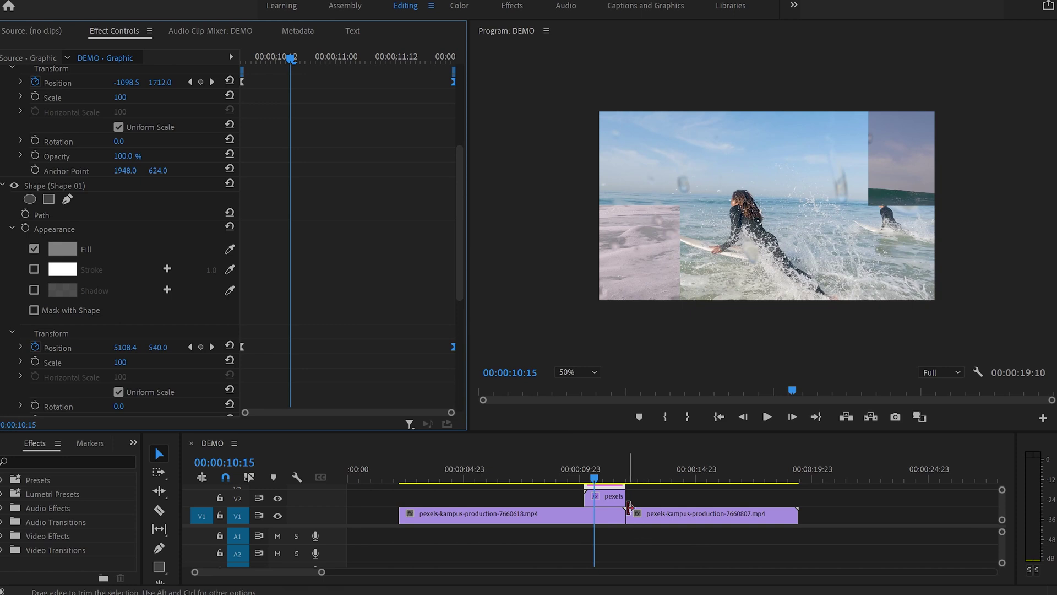